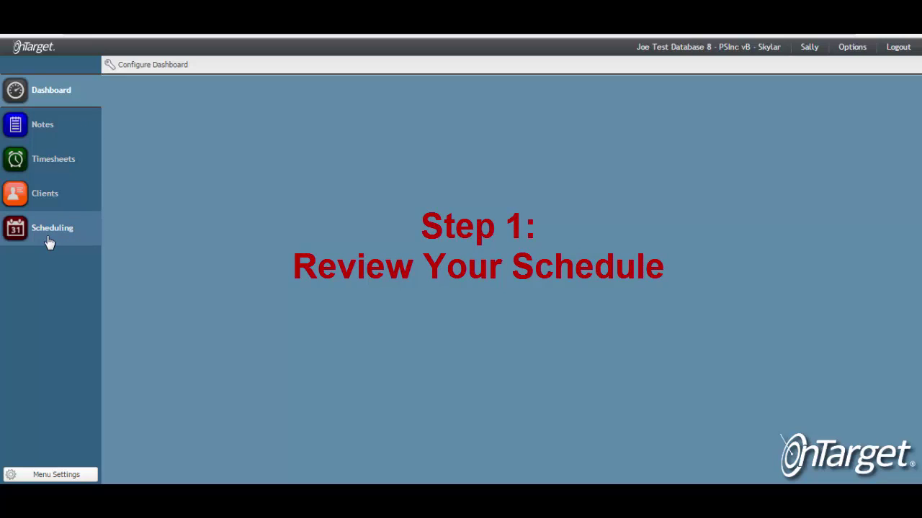
Open the scheduling calendar and filter it by the caregiver's first name.
left_click(49, 242)
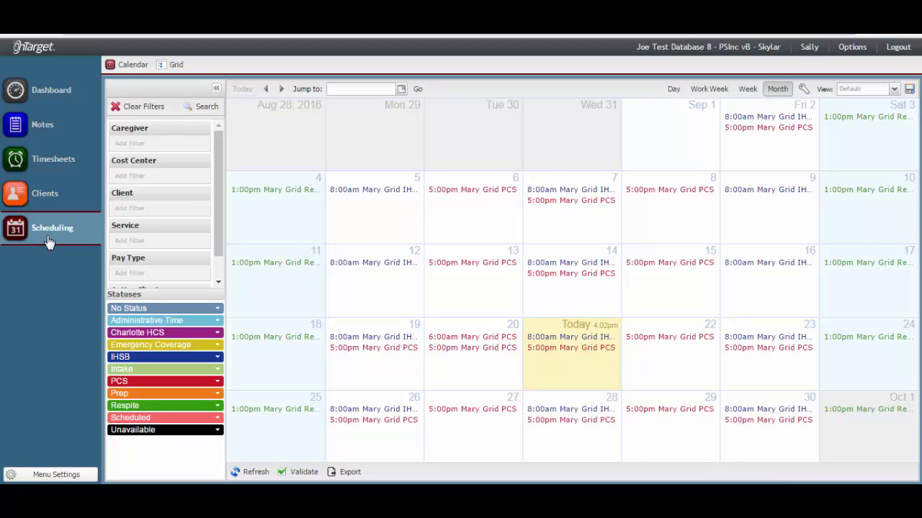
left_click(126, 146)
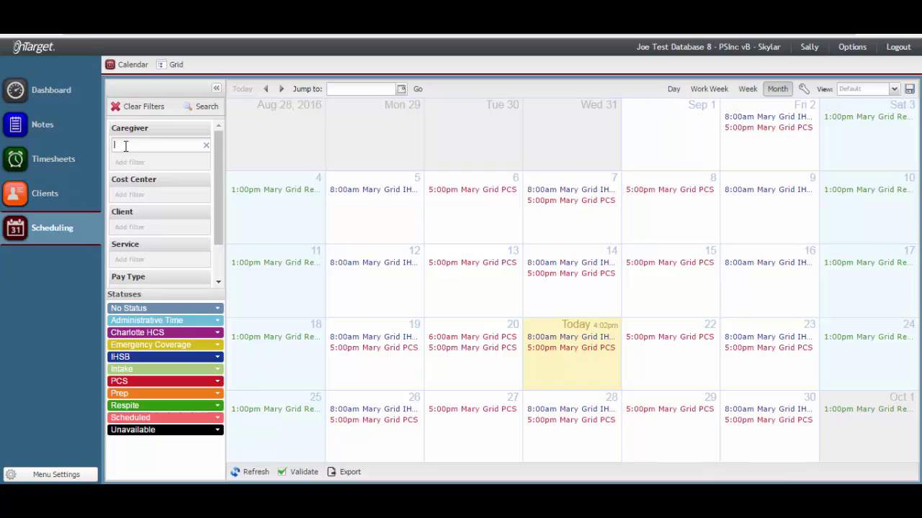
type("sally")
left_click(190, 110)
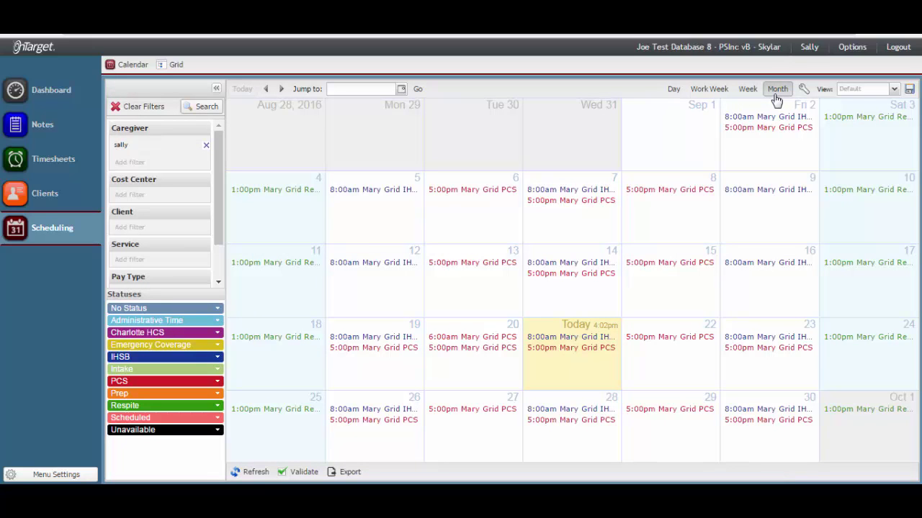
View the schedule by week, work week and day, return to the month view, and review the appointments' details.
left_click(753, 93)
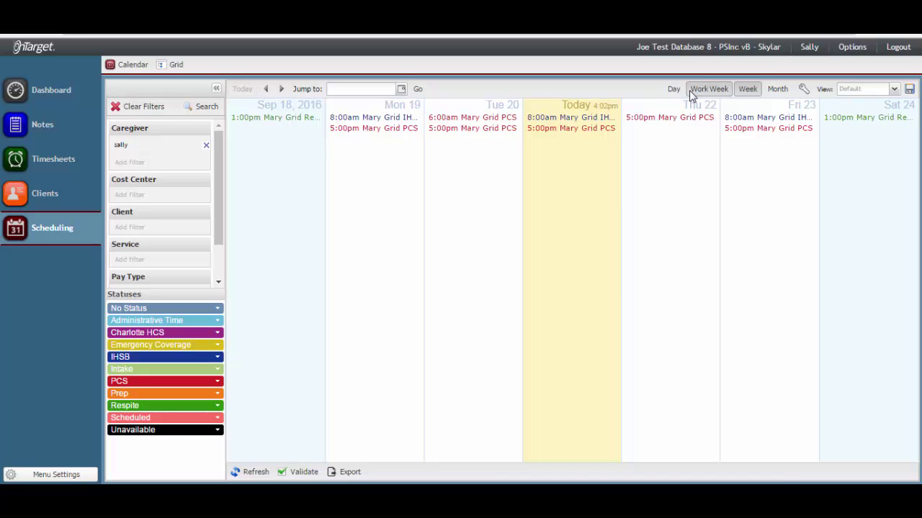
left_click(691, 92)
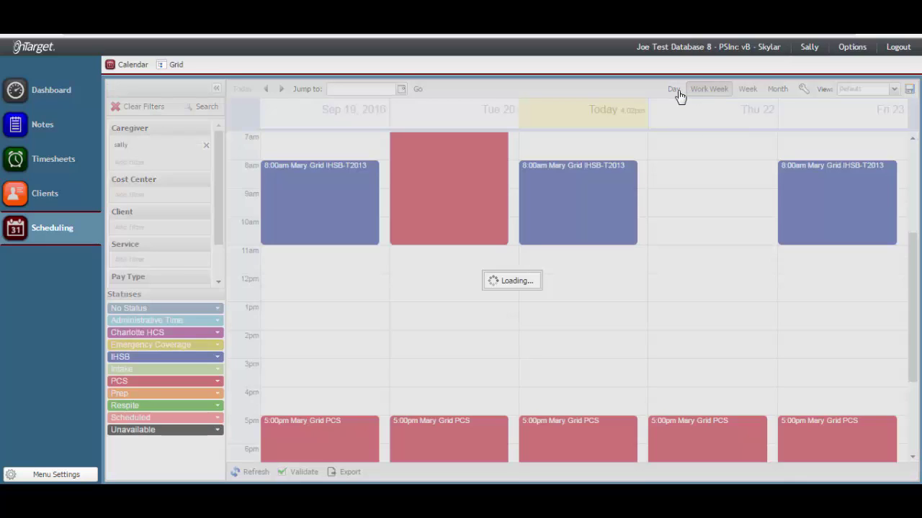
left_click(674, 92)
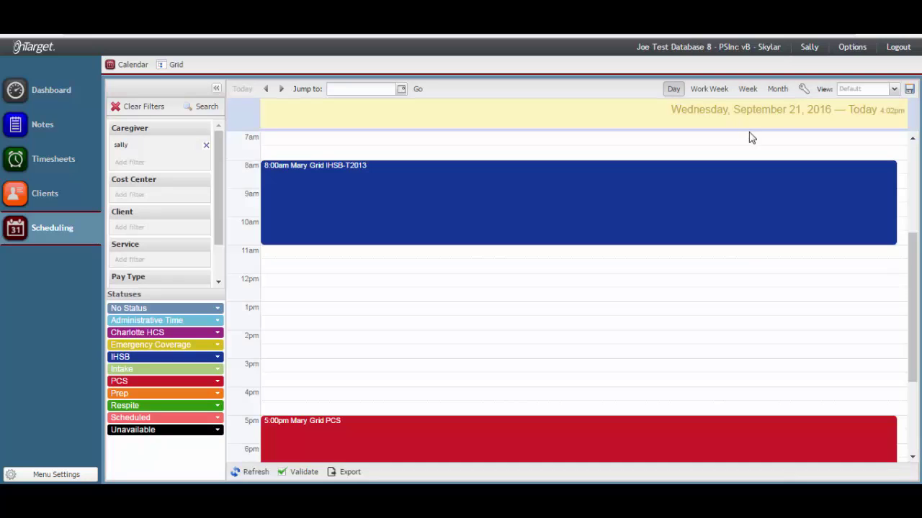
left_click(776, 91)
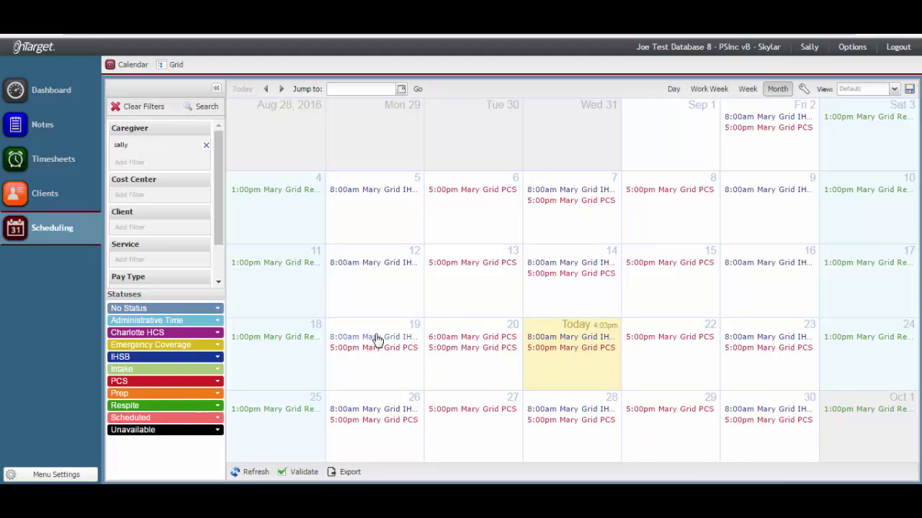
mouse_move(376, 339)
mouse_move(366, 267)
mouse_move(279, 273)
mouse_move(371, 357)
mouse_move(684, 344)
Export the calendar as a schedule report covering 09/18/2016 to 09/24/2016.
left_click(350, 472)
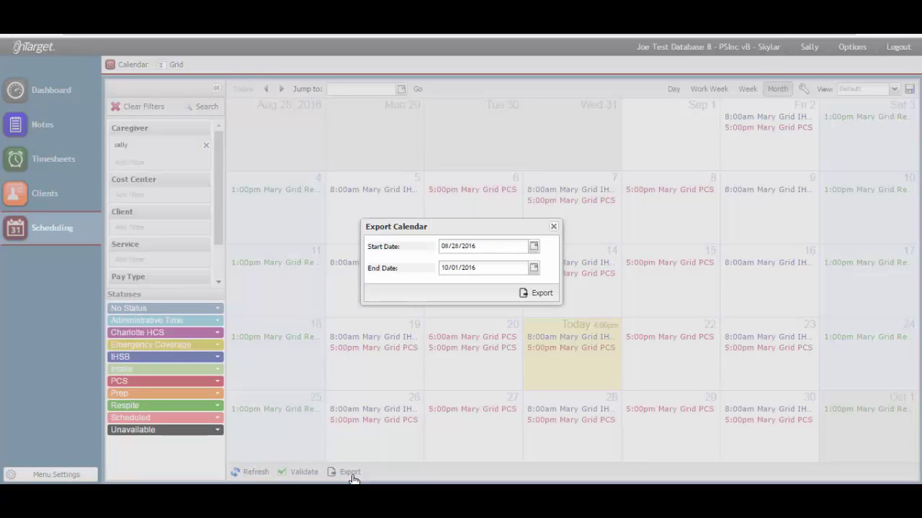
left_click(533, 247)
left_click(552, 265)
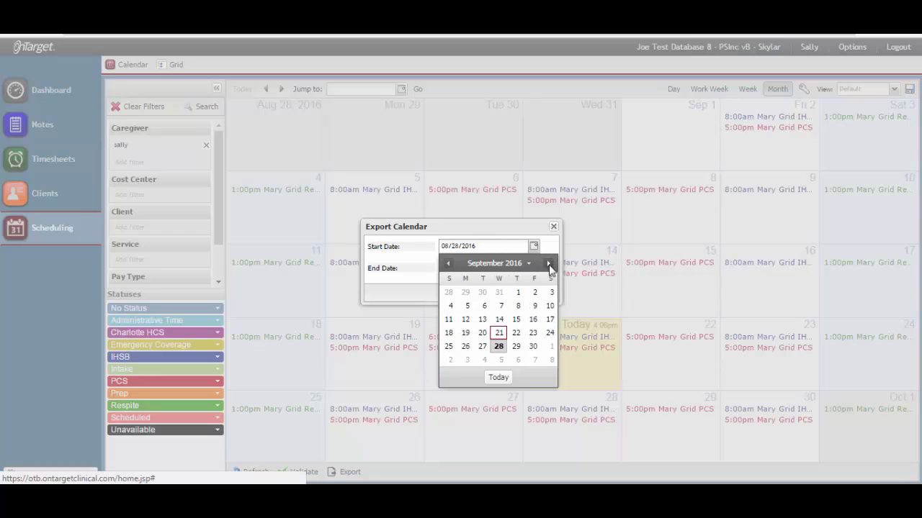
left_click(449, 333)
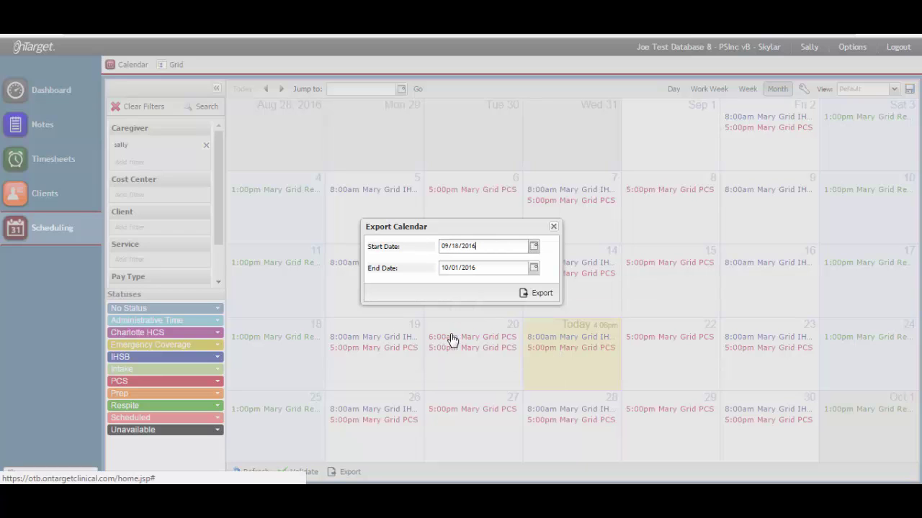
left_click(534, 268)
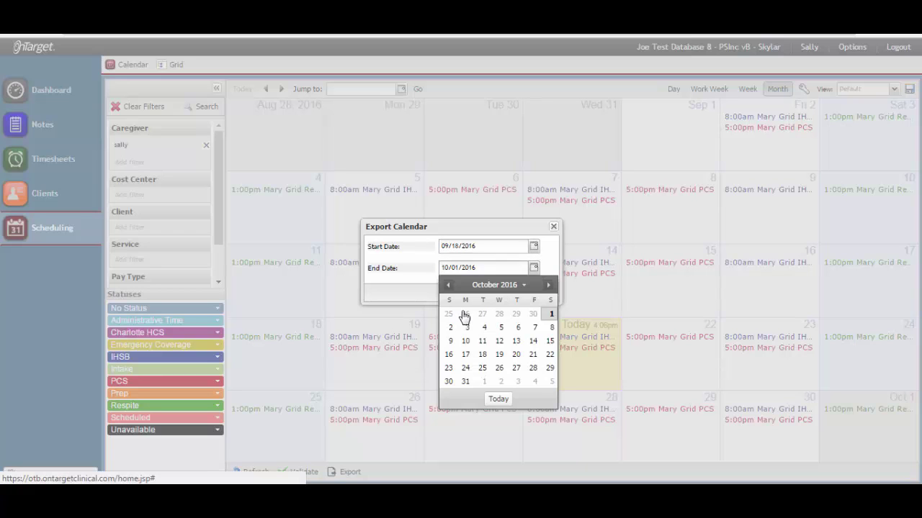
left_click(447, 286)
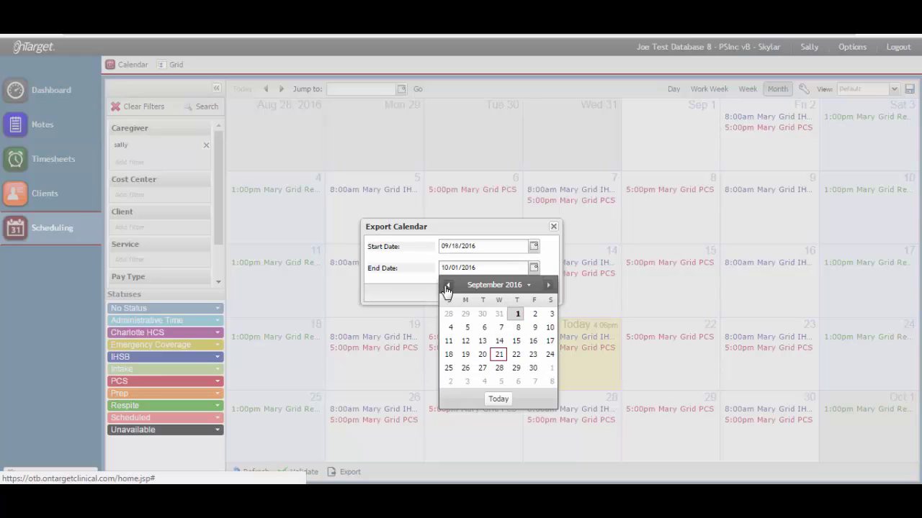
left_click(550, 356)
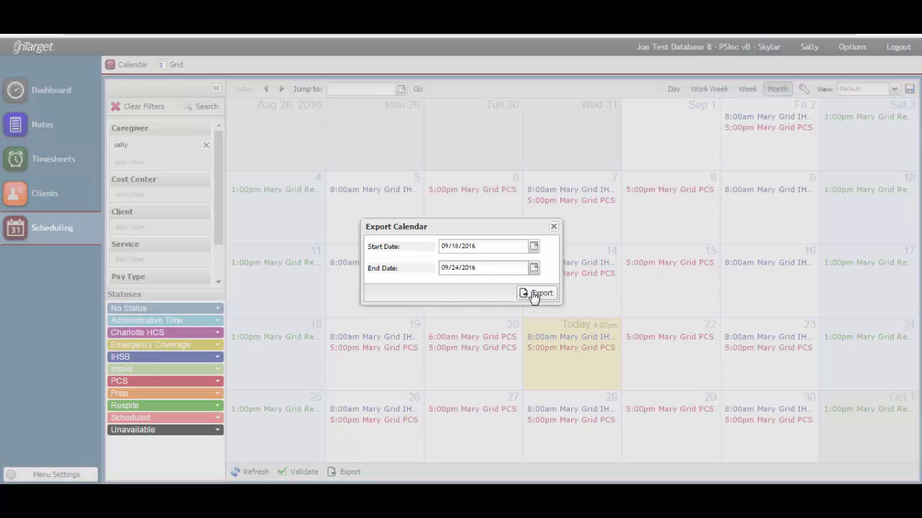
left_click(536, 294)
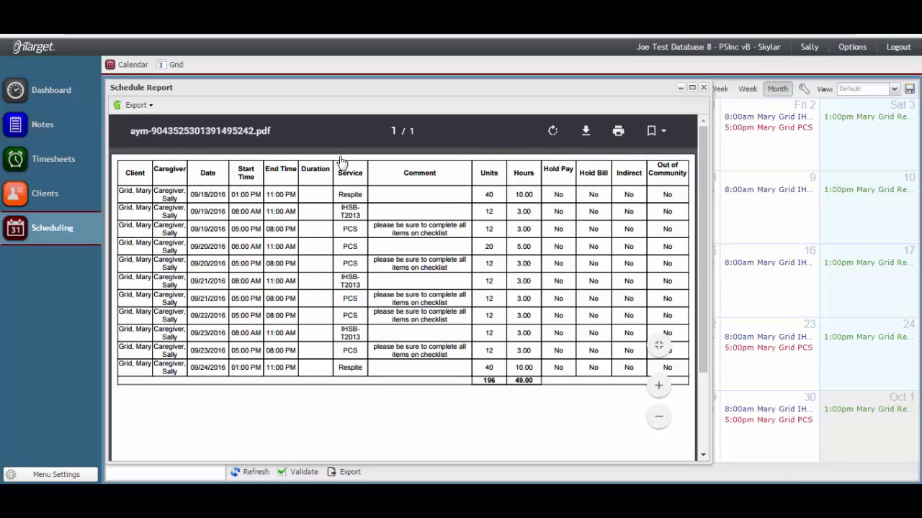
Export the schedule report in DOCX format and close the report.
left_click(153, 108)
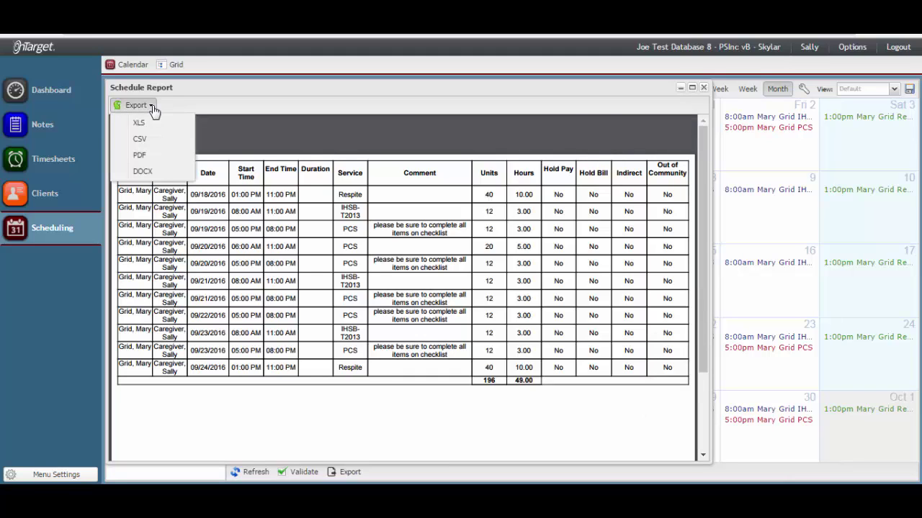
left_click(157, 174)
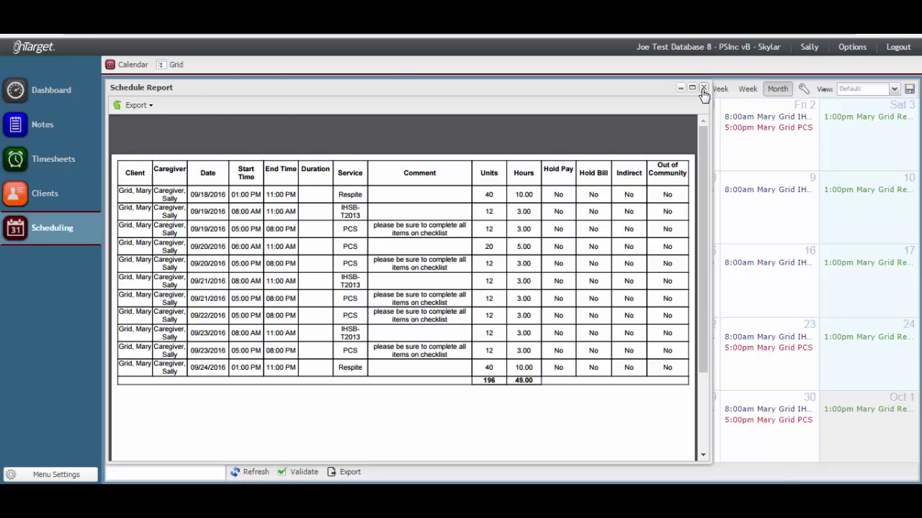
left_click(704, 88)
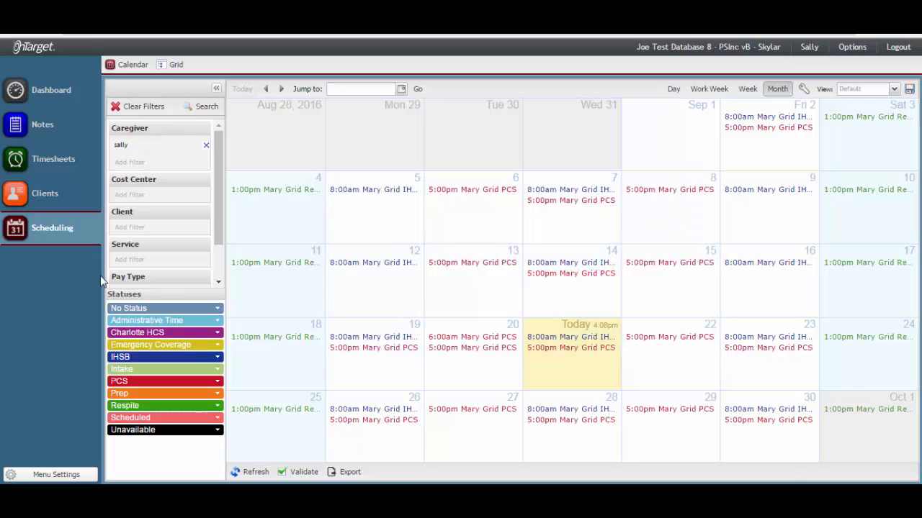
Create a new note from the 8:00am IHSB appointment on September 19.
left_click(11, 240)
mouse_move(384, 345)
left_click(387, 344)
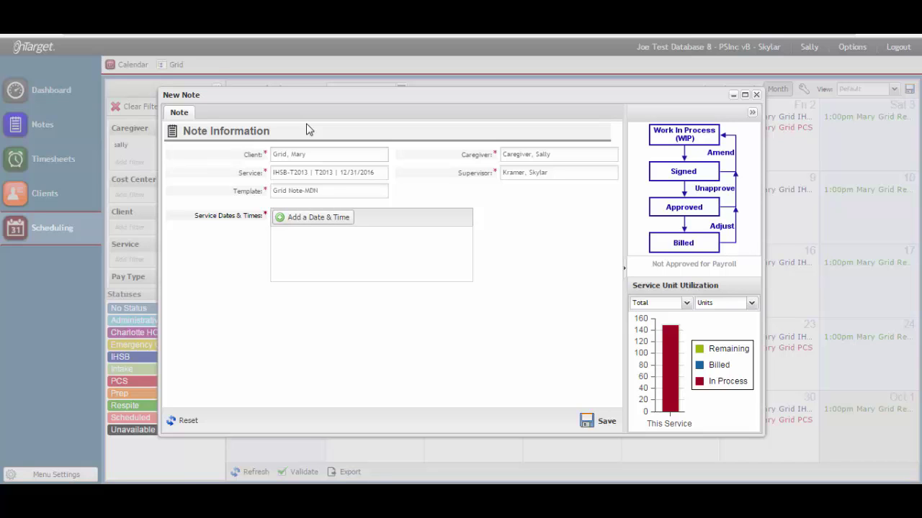
Add a service date and time to the note using the scheduled IHSB-T2013 visit of 09/19/2016, 08:00 AM to 11:00 AM.
key("Return")
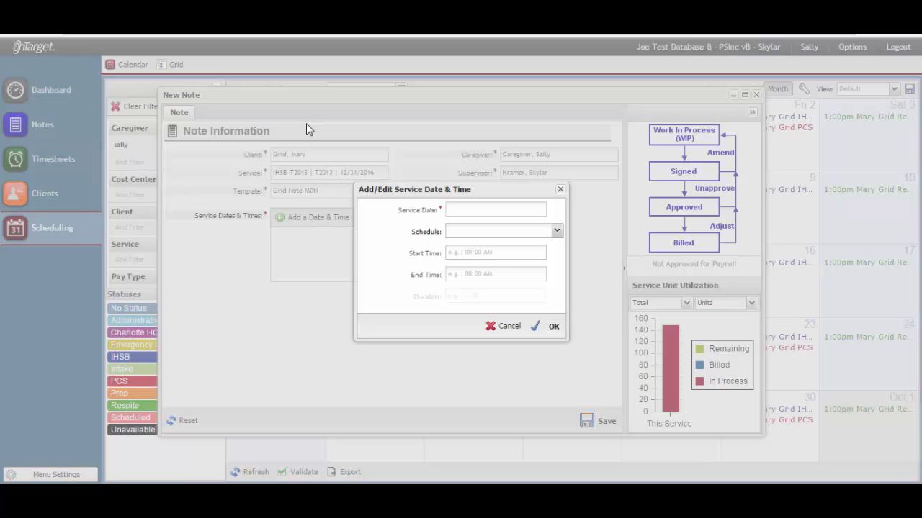
key("Down")
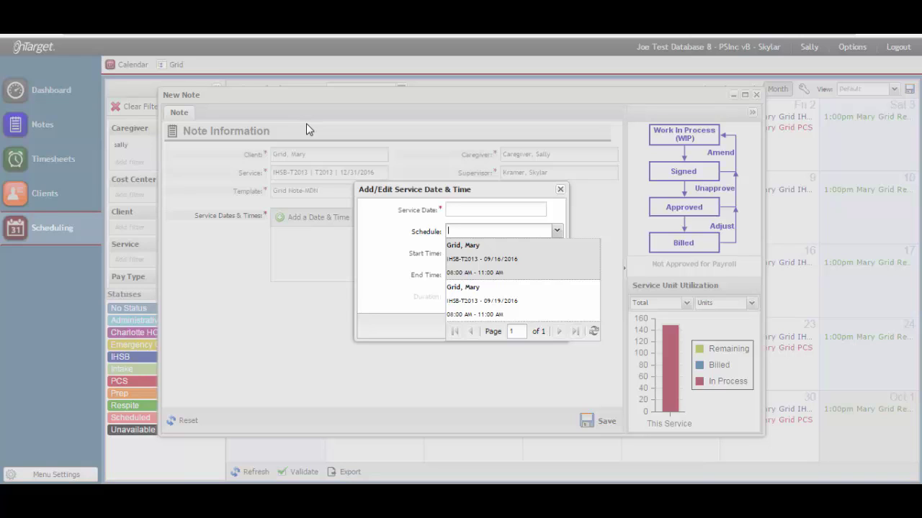
key("Down")
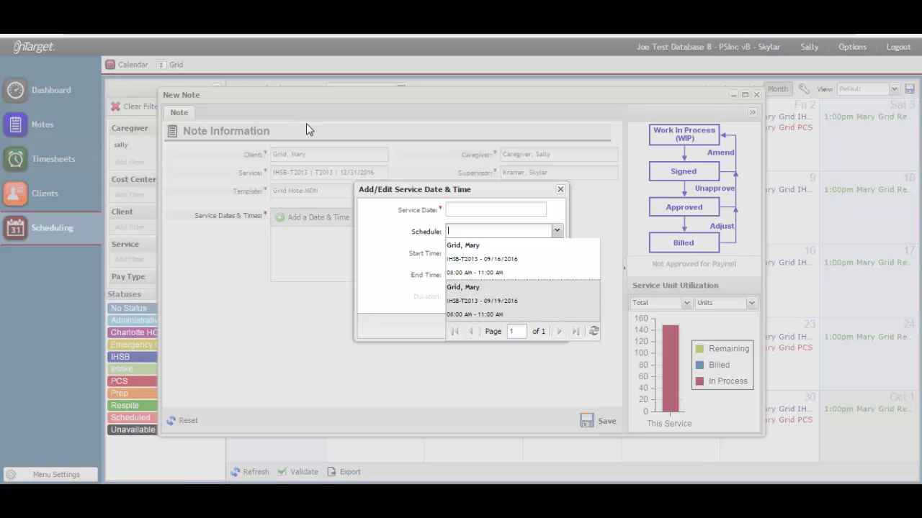
key("Up")
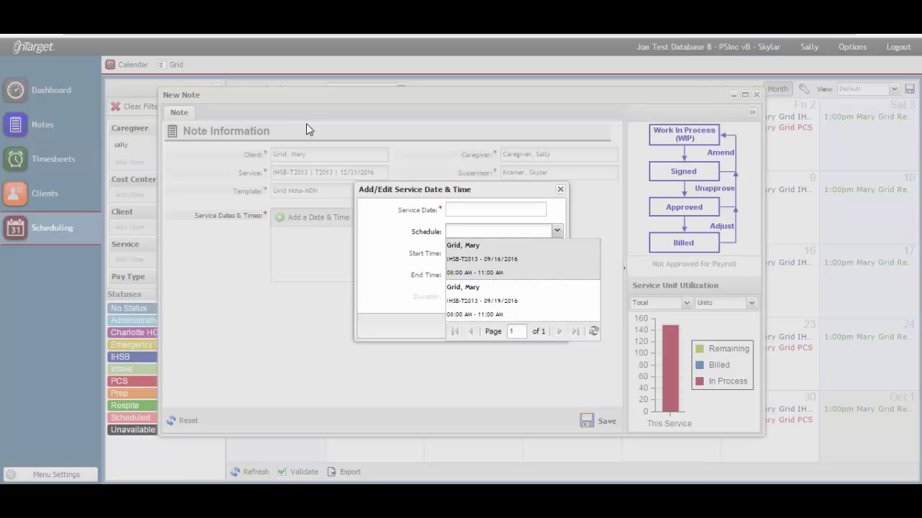
key("Down")
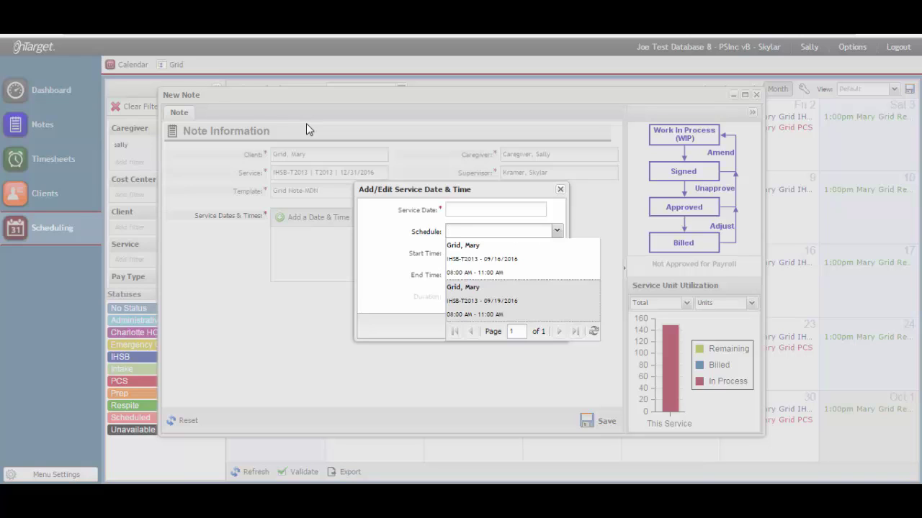
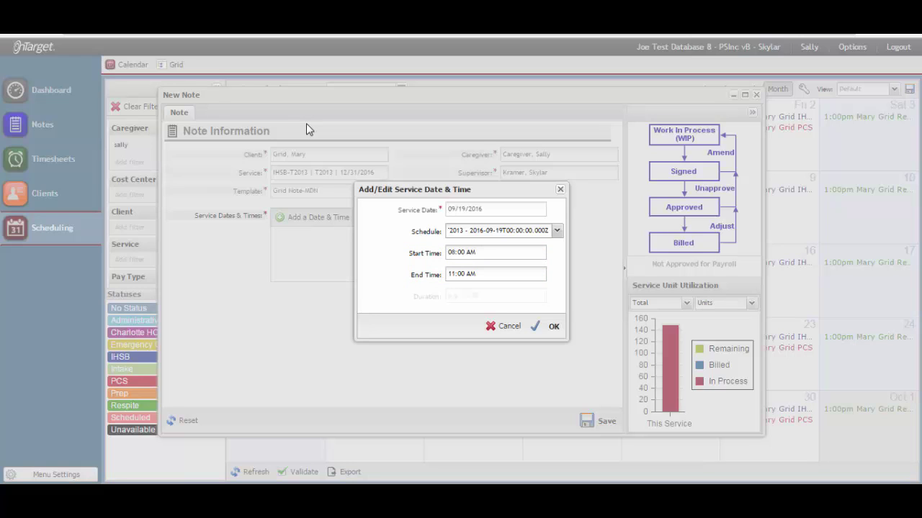
Set the service start time to 08:15 AM, confirm the entry, and save the note.
key("Tab")
type("0815a")
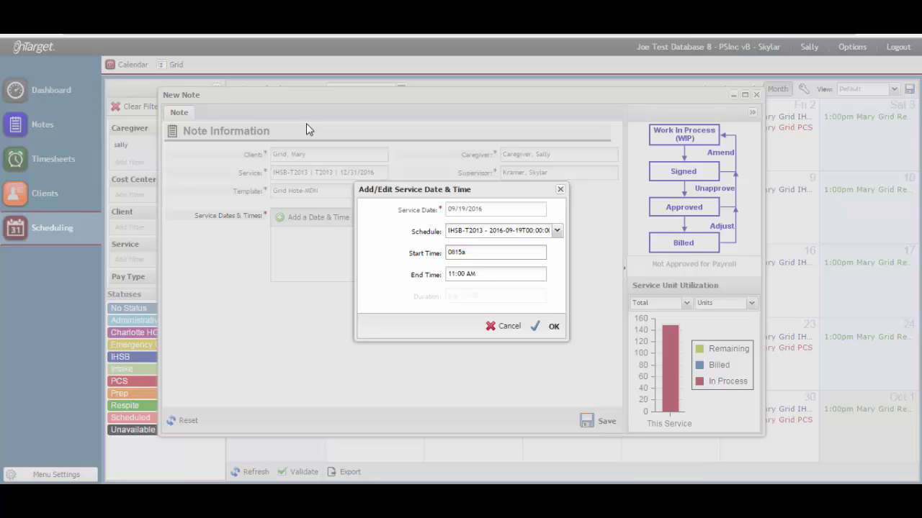
key("Tab")
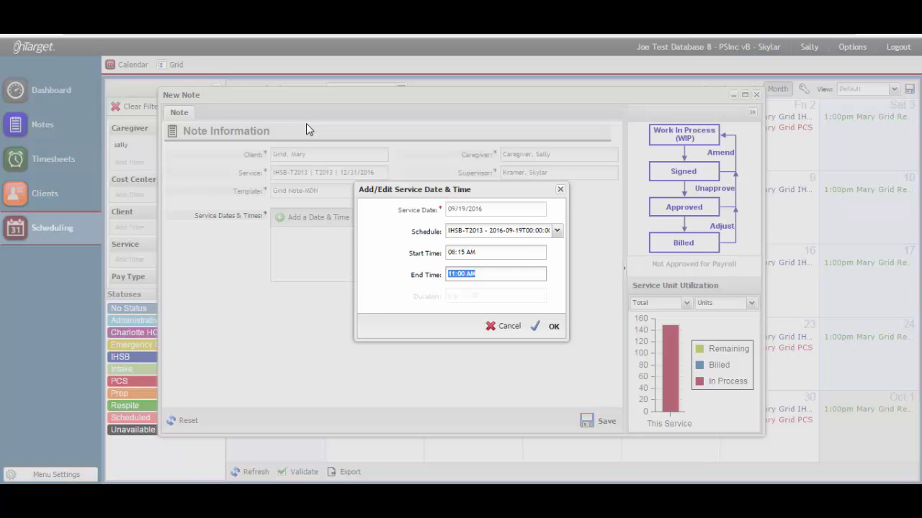
key("Return")
key("Return")
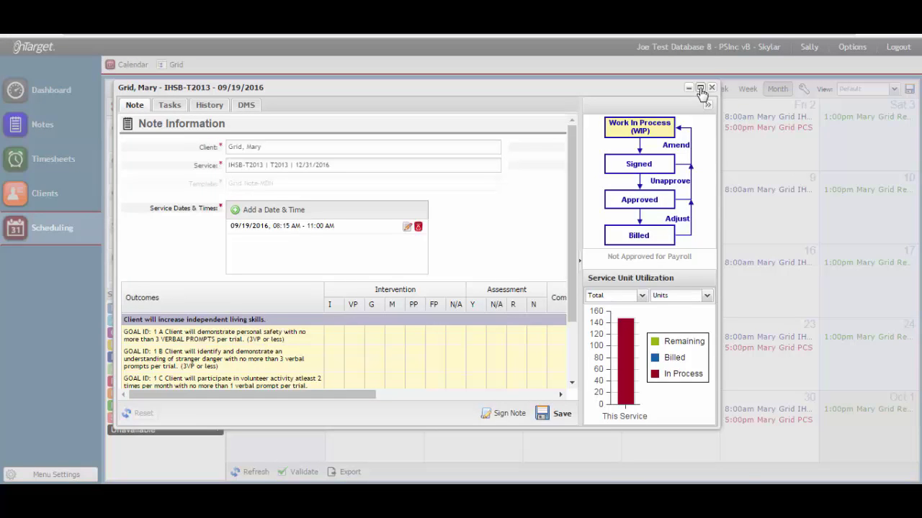
Maximize the note and enter x under I for goal 1 A, 3 under VP for goal 1 B, and x under Y for both.
left_click(700, 89)
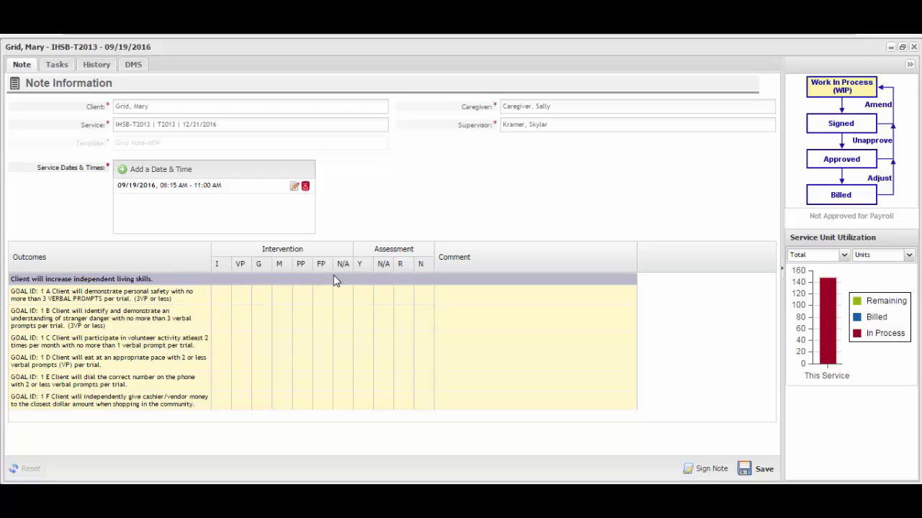
left_click(220, 296)
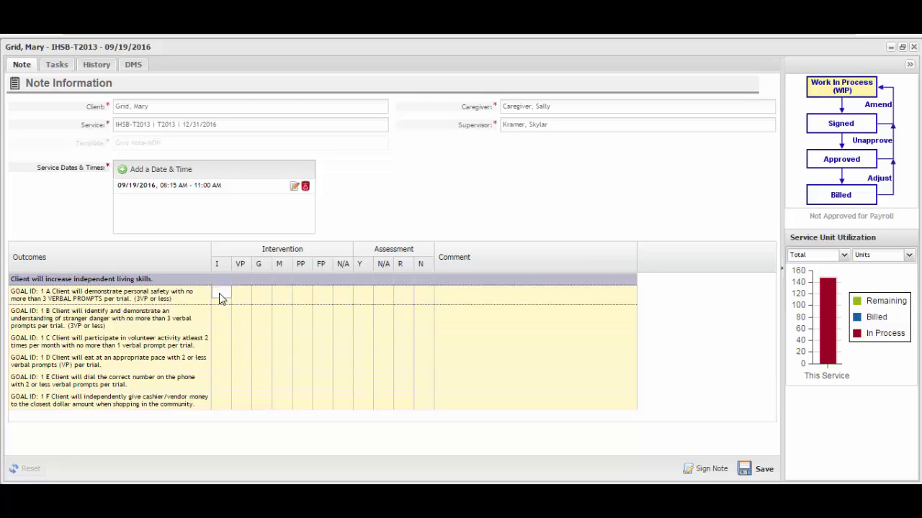
type("x")
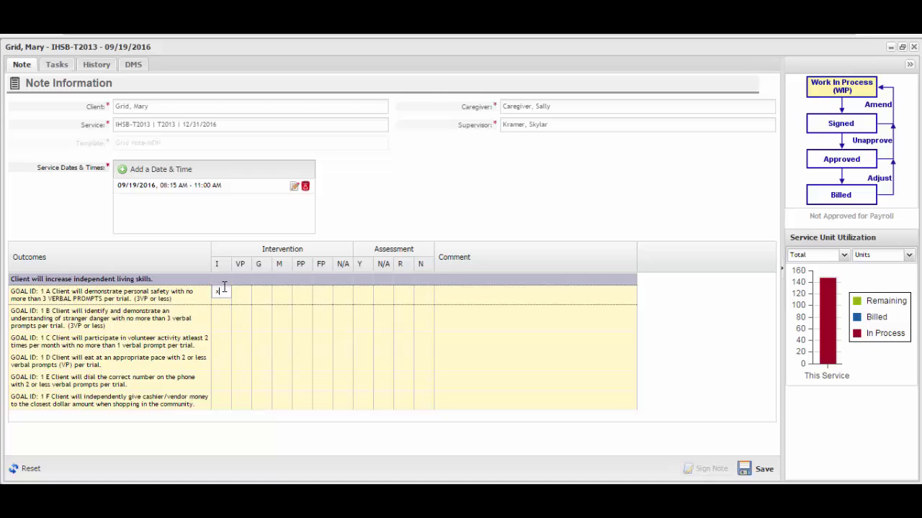
left_click(248, 328)
type("3")
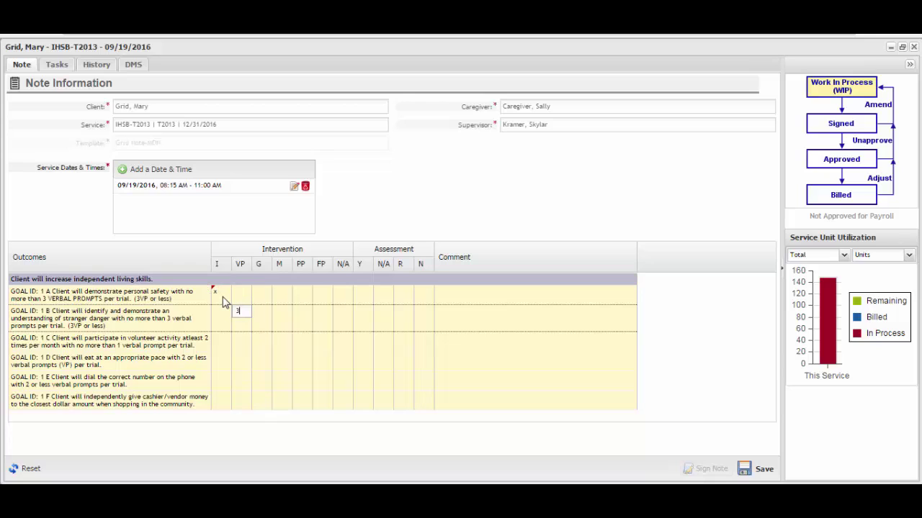
left_click(364, 299)
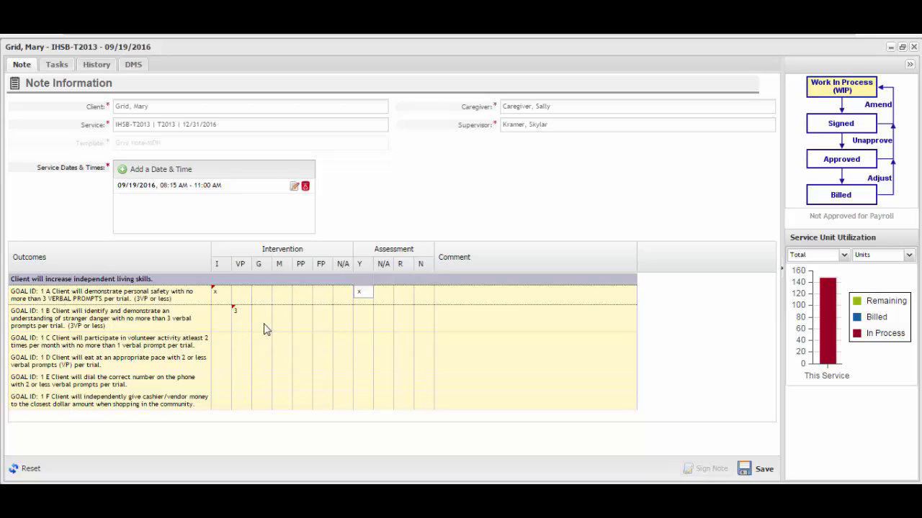
left_click(357, 326)
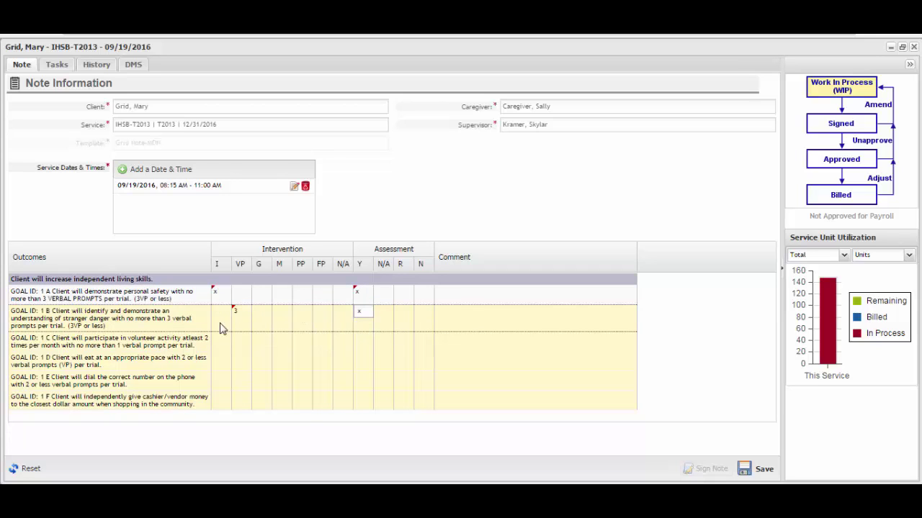
Mark goal 1 C as not applicable with an x under N/A for both intervention and assessment.
left_click(221, 344)
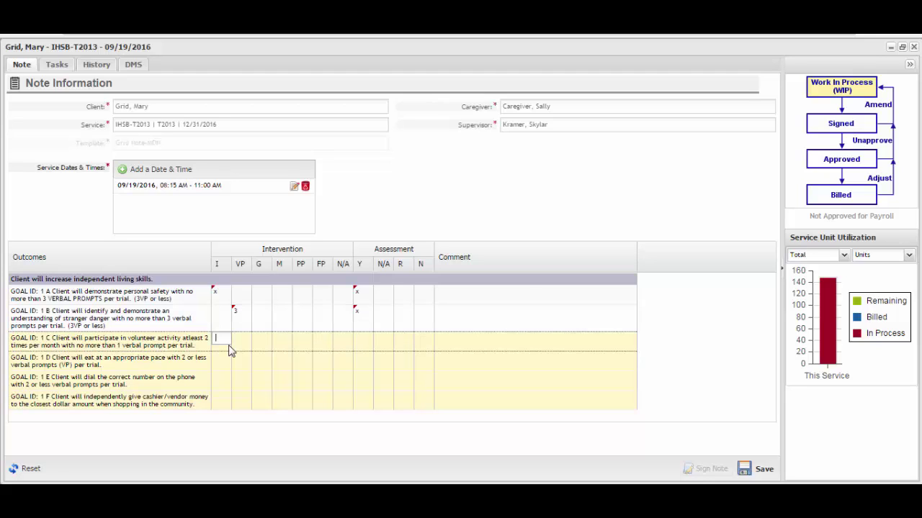
left_click(342, 350)
left_click(390, 348)
type("x")
Add the comment "This goal was not worked today." to goal 1 C and save the note.
left_click(299, 360)
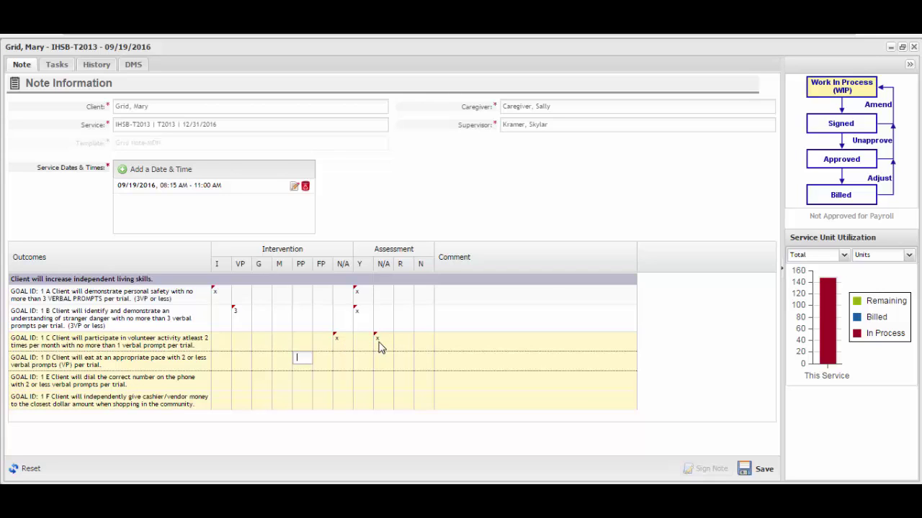
left_click(761, 464)
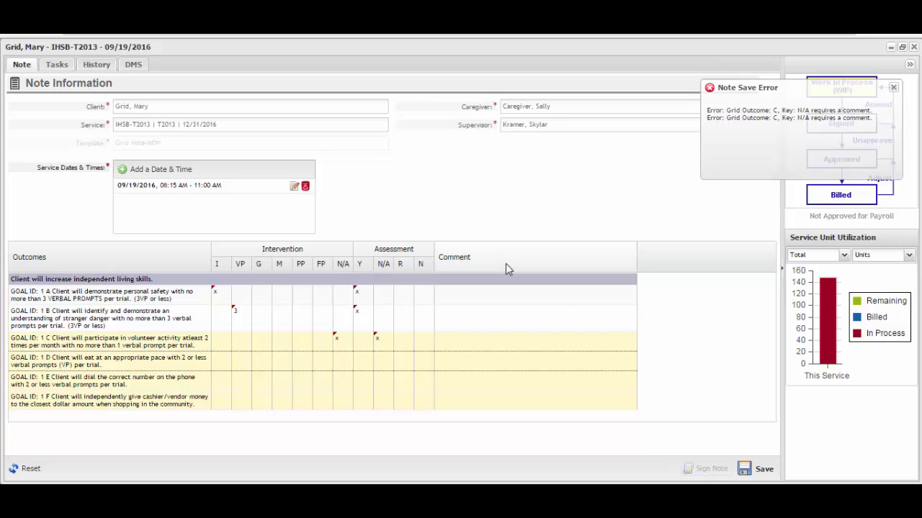
left_click(459, 348)
type("This goal was ")
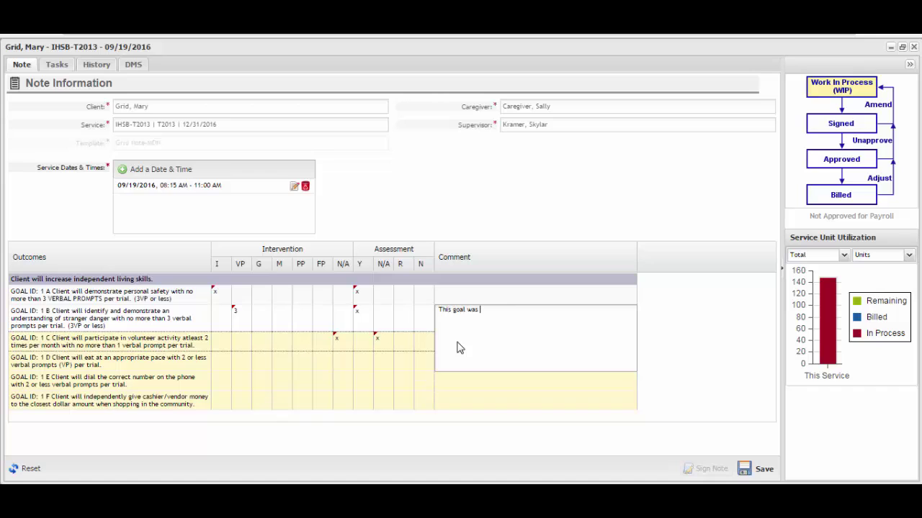
type("not worked today.")
key("Tab")
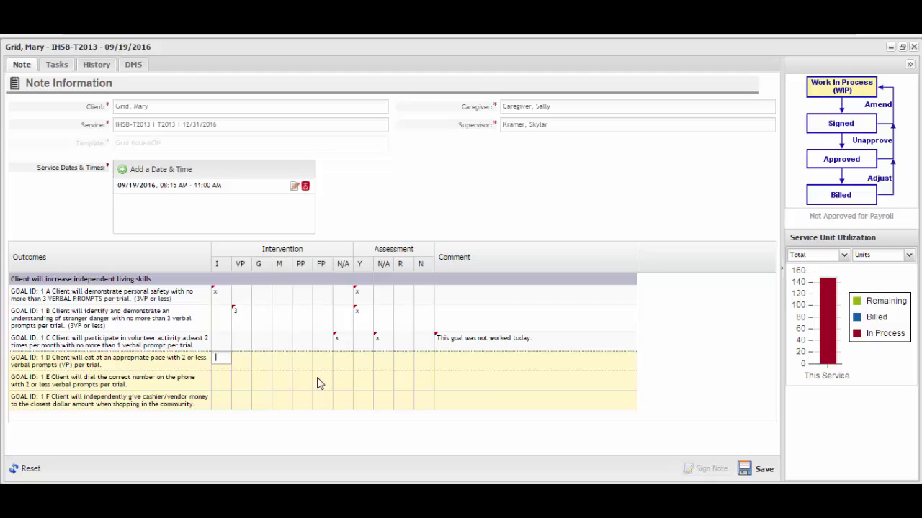
left_click(744, 469)
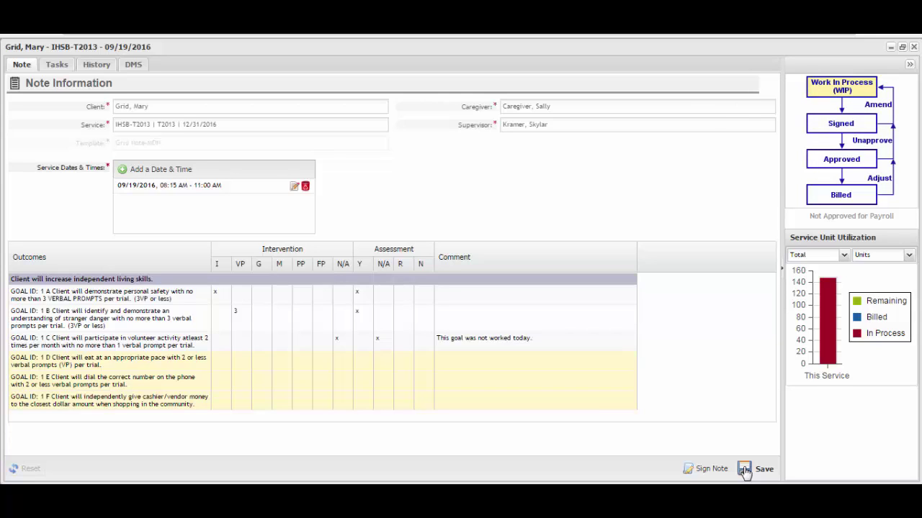
left_click(745, 469)
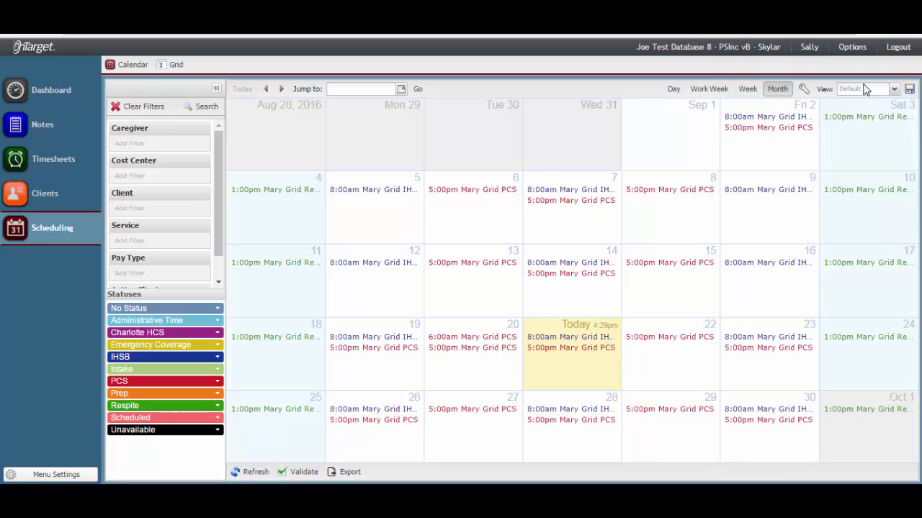
Return to the 09/19/2016 IHSB-T2013 note and enter 5 under FP and x under N for goal 1 D.
mouse_move(371, 338)
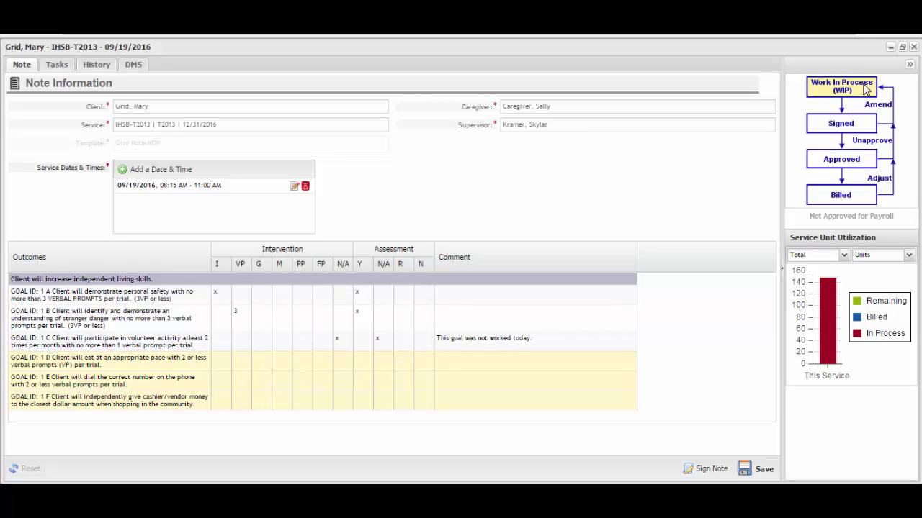
key("Down")
type("5")
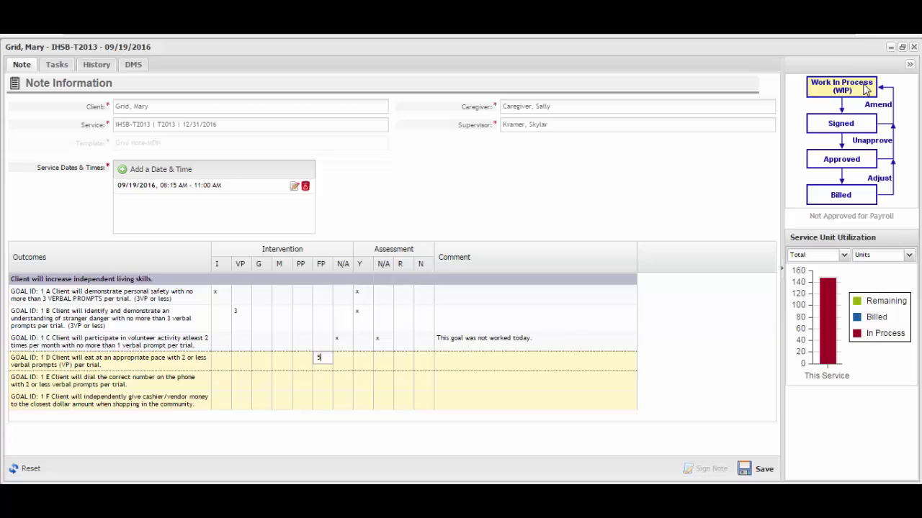
key("Tab")
key("Tab")
key("Tab")
key("Tab")
key("Tab")
type("x")
Enter x under intervention I and x under assessment Y for goal 1 E.
key("Down")
type("x")
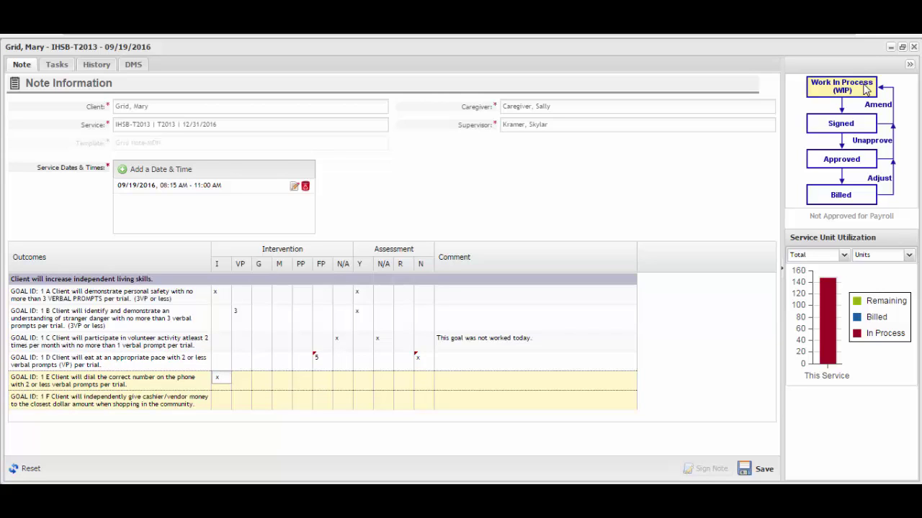
key("Tab")
key("Tab")
key("Tab")
key("Tab")
key("Tab")
key("Tab")
key("Tab")
type("x")
Enter x under intervention M and x under assessment Y for goal 1 F.
key("Down")
key("Tab")
key("Tab")
key("Tab")
type("x")
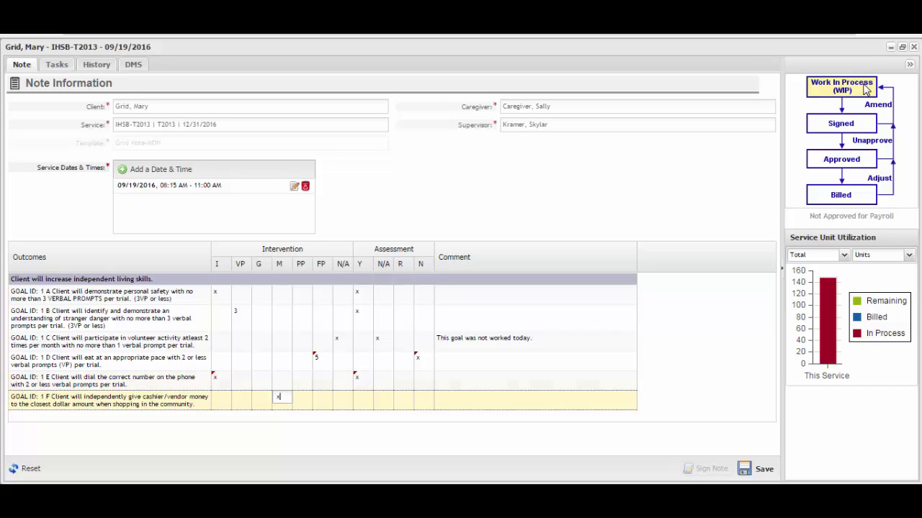
key("Tab")
key("Tab")
key("Tab")
key("Tab")
type("x")
key("Return")
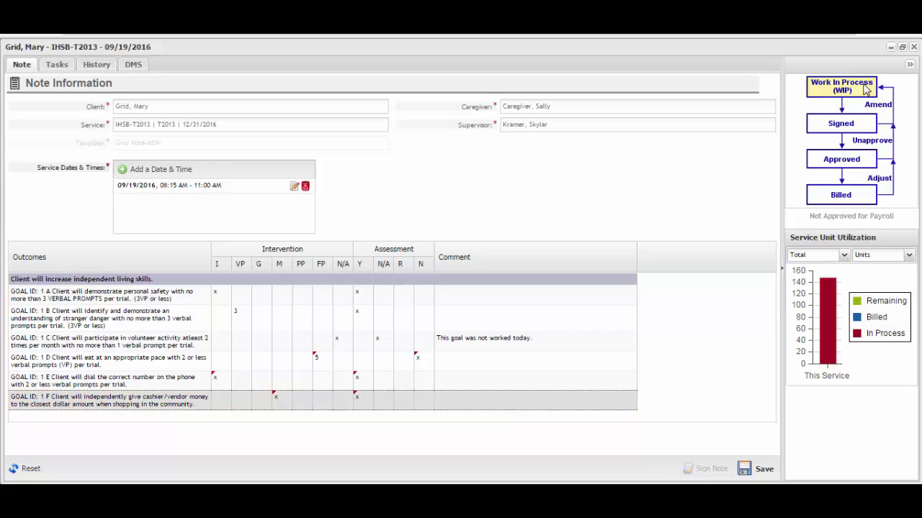
Save the note, try to sign it with the digital signature password, and review the listed processing errors.
left_click(867, 89)
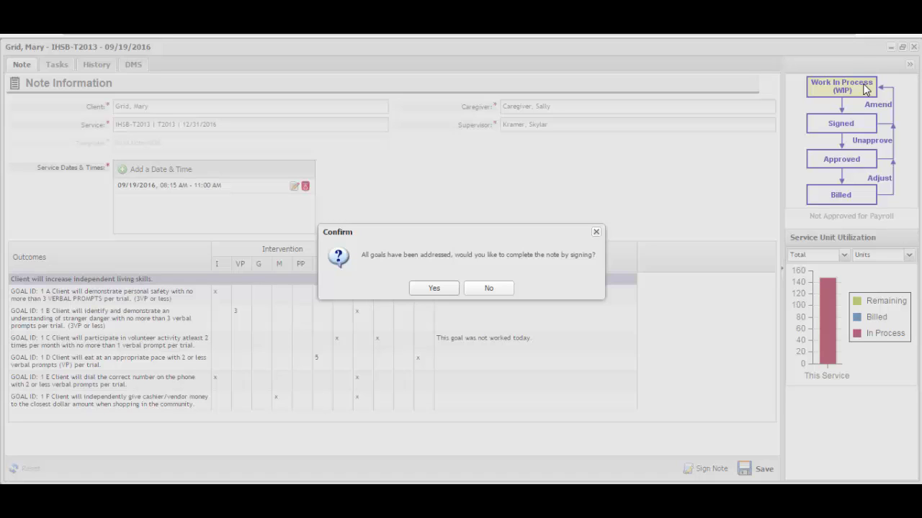
key("Return")
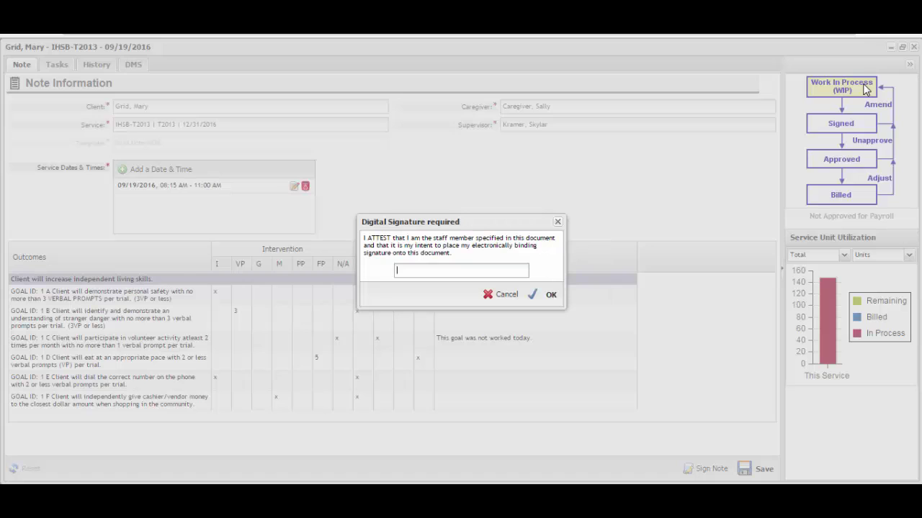
type("••••••••••")
key("Return")
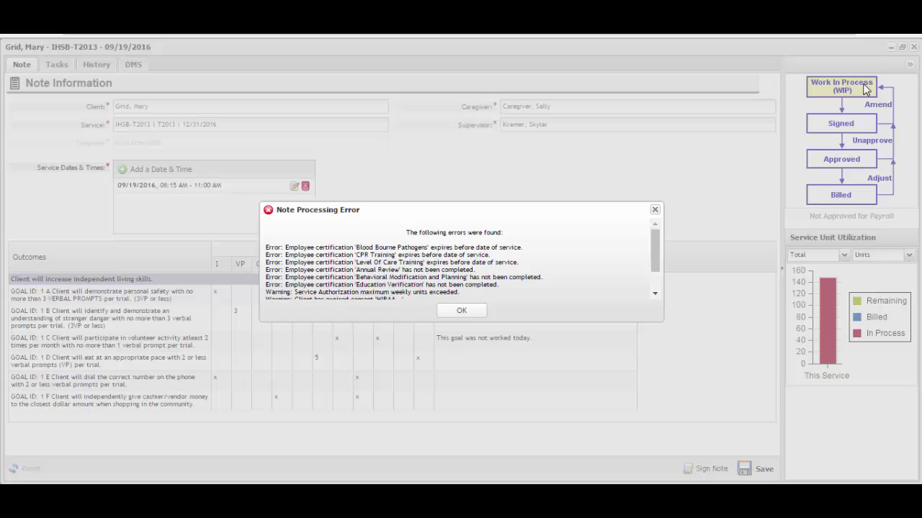
scroll(866, 87, "down", 3)
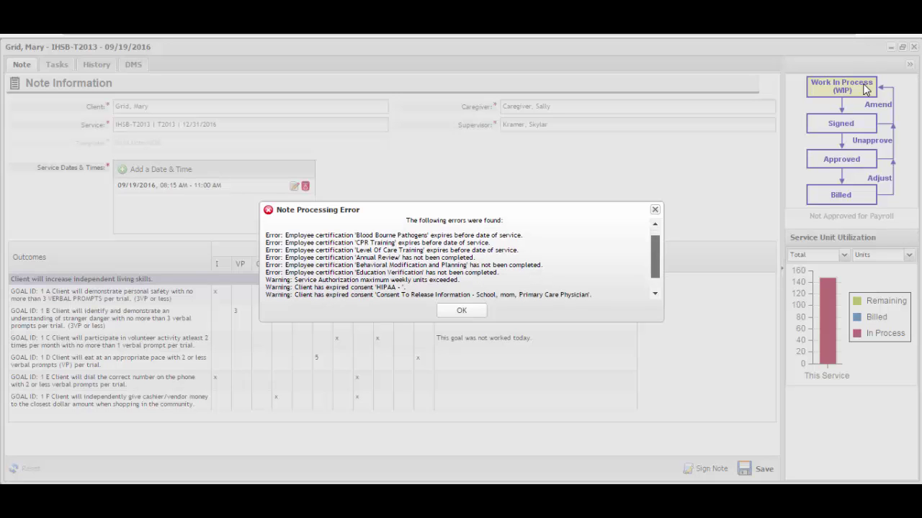
key("Return")
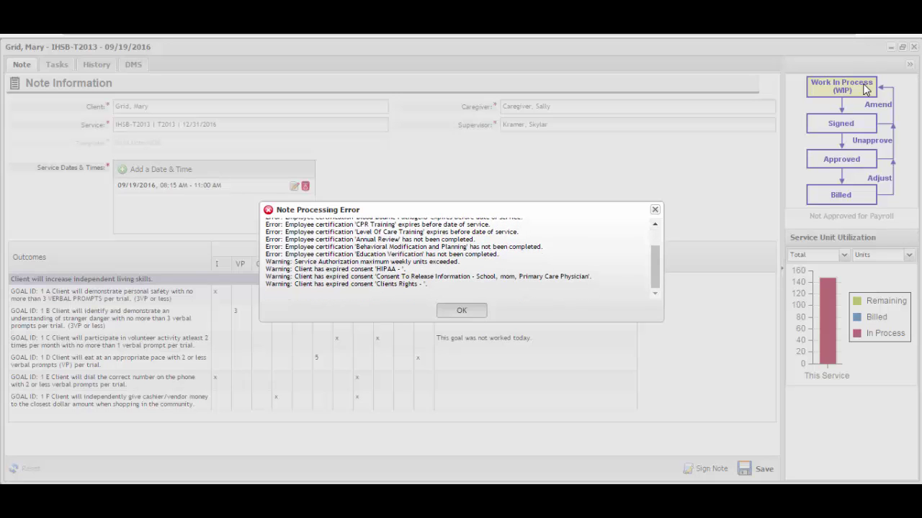
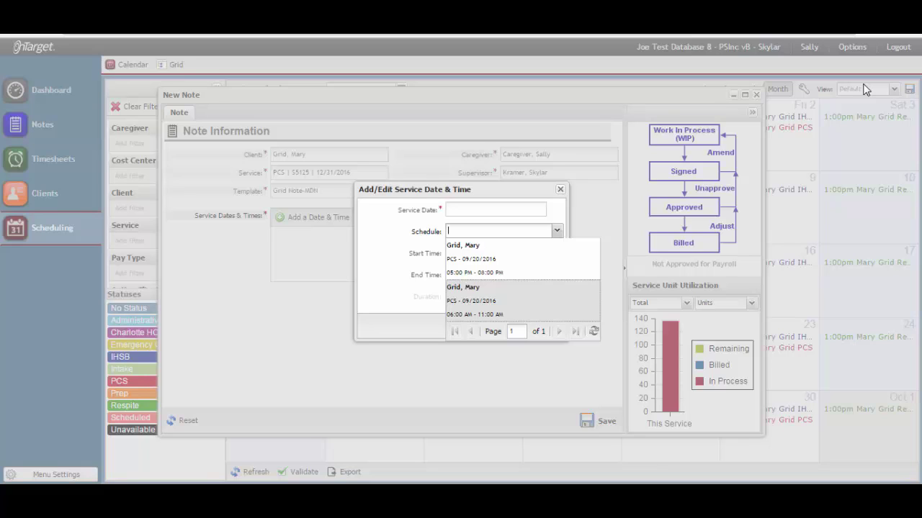
Add the scheduled PCS visit of 09/20/2016, 06:00 AM to 11:00 AM, to the new note's service times.
key("Return")
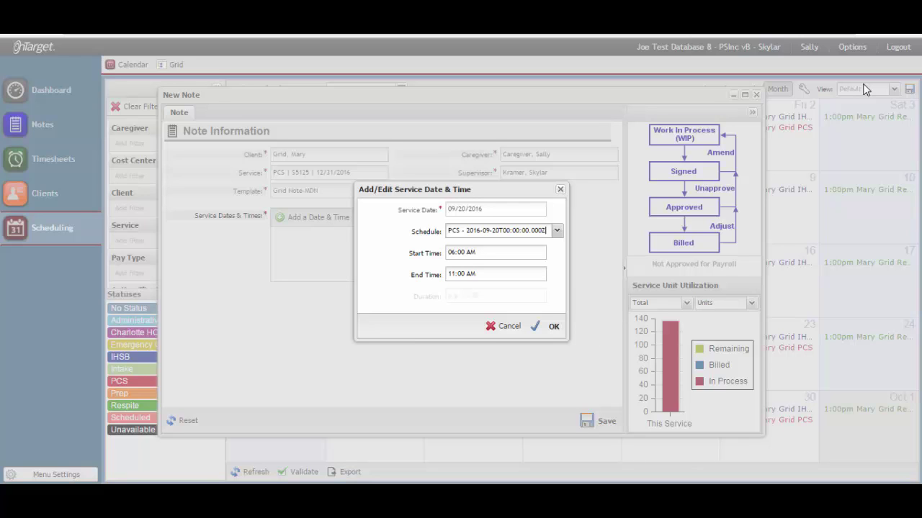
key("Tab")
key("Tab")
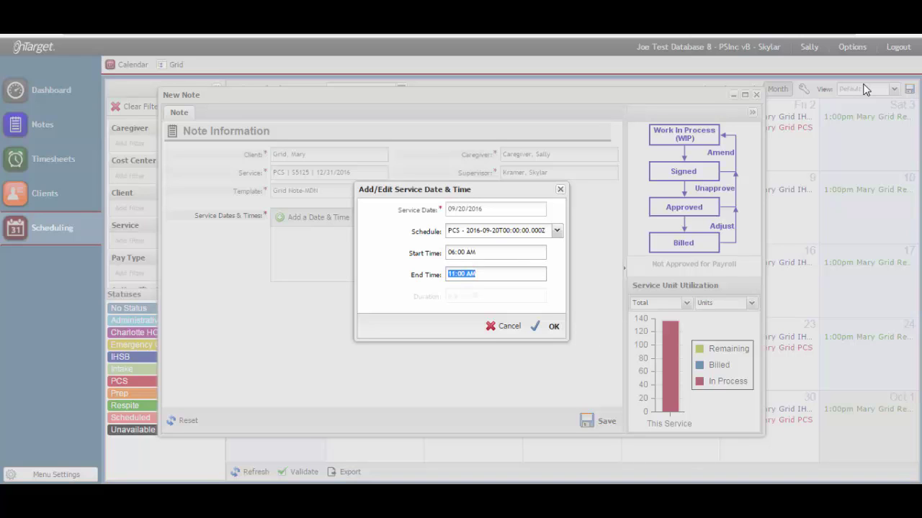
key("Tab")
key("Return")
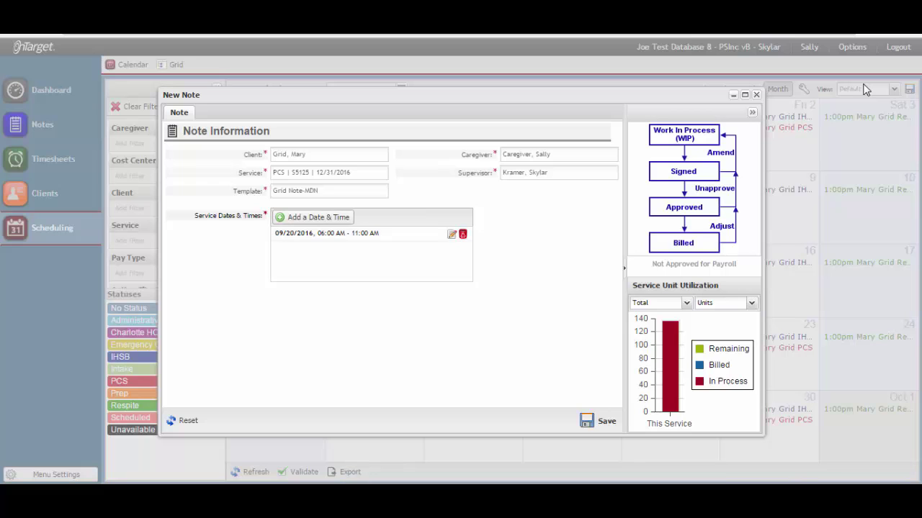
Add the 05:00 PM PCS visit of 09/20/2016 as a second service time with the end time set to 08:30 PM.
key("Return")
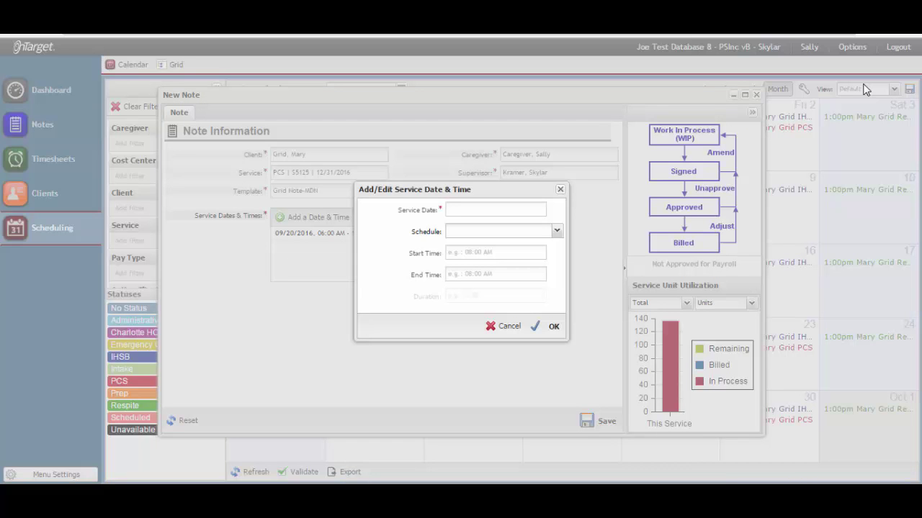
key("Down")
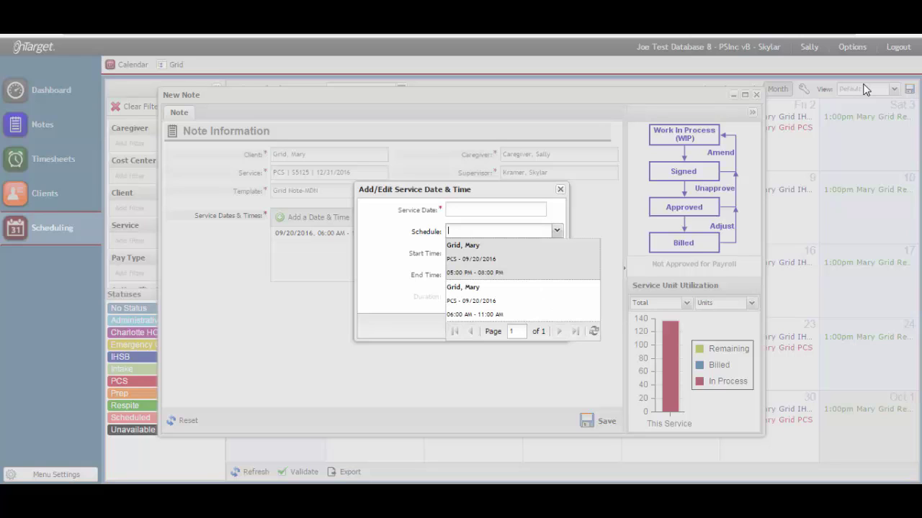
key("Return")
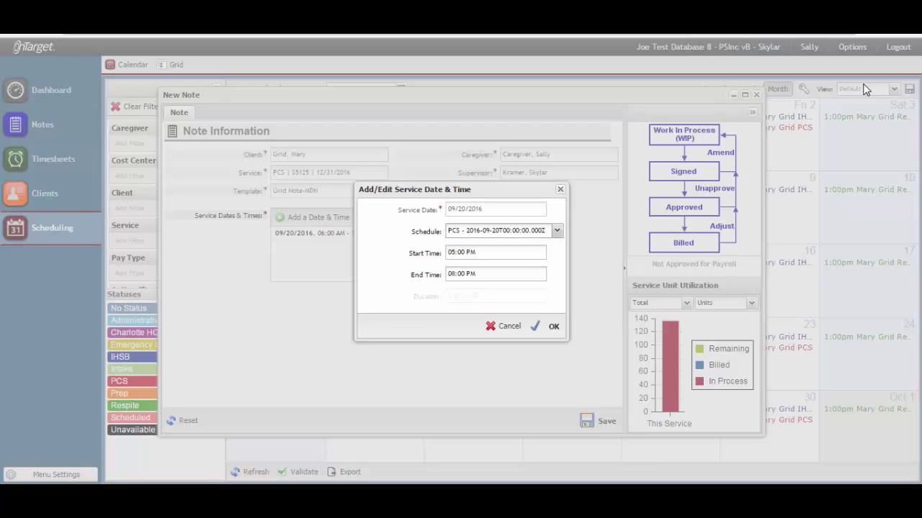
key("Tab")
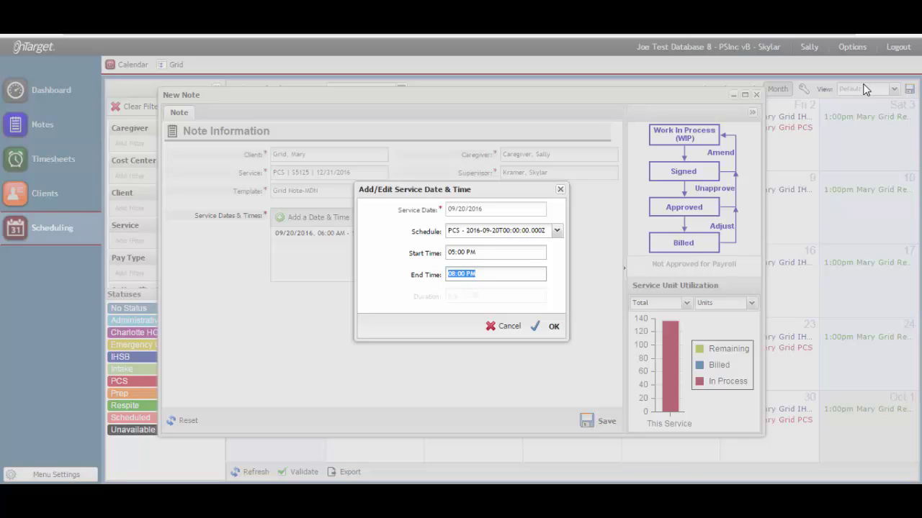
type("0830p")
key("Return")
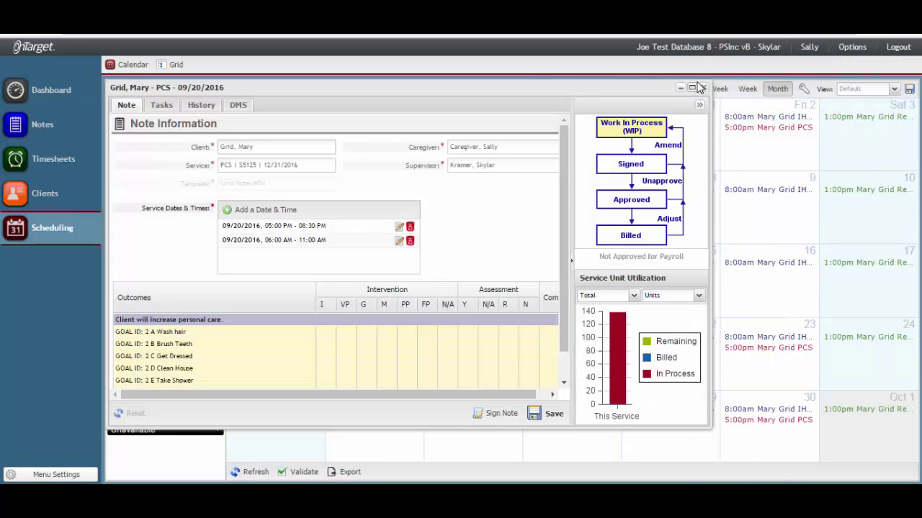
Maximize the PCS note and enter x under I and x under Y for goals 2 A Wash hair and 2 B Brush Teeth.
left_click(694, 87)
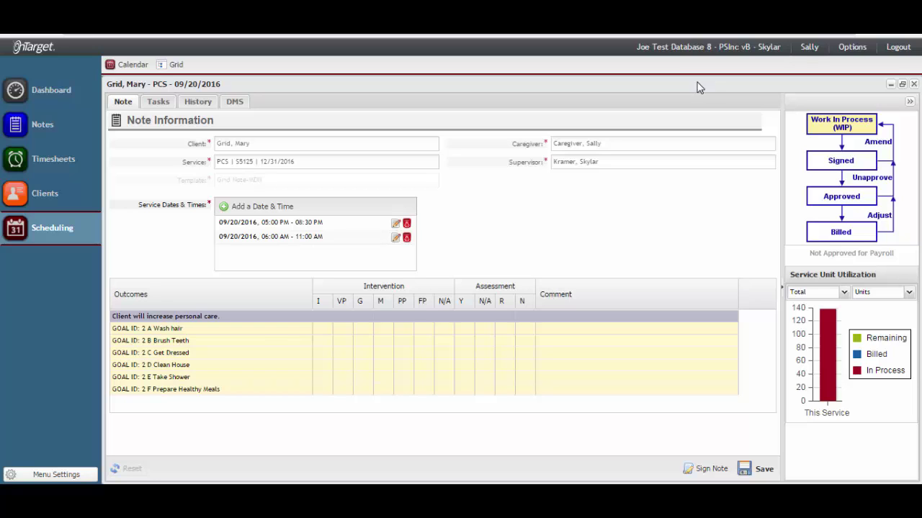
key("Tab")
type("x")
key("Return")
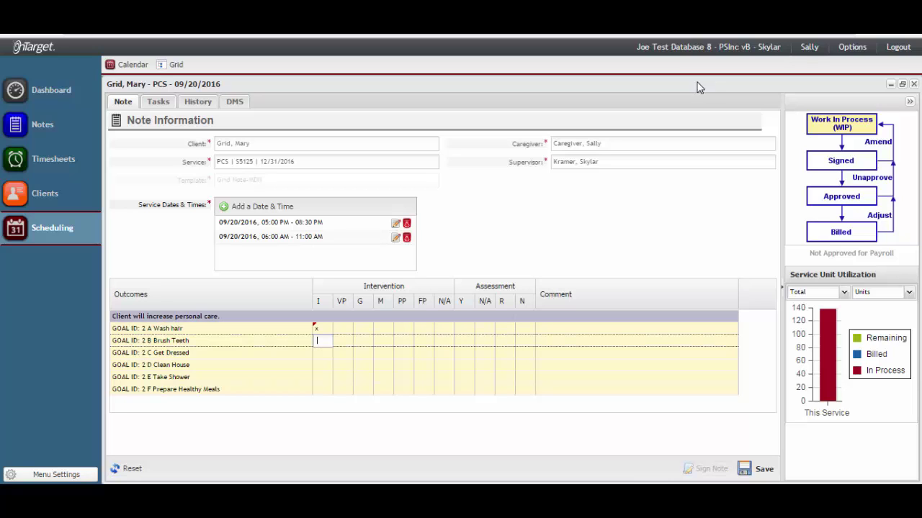
type("x")
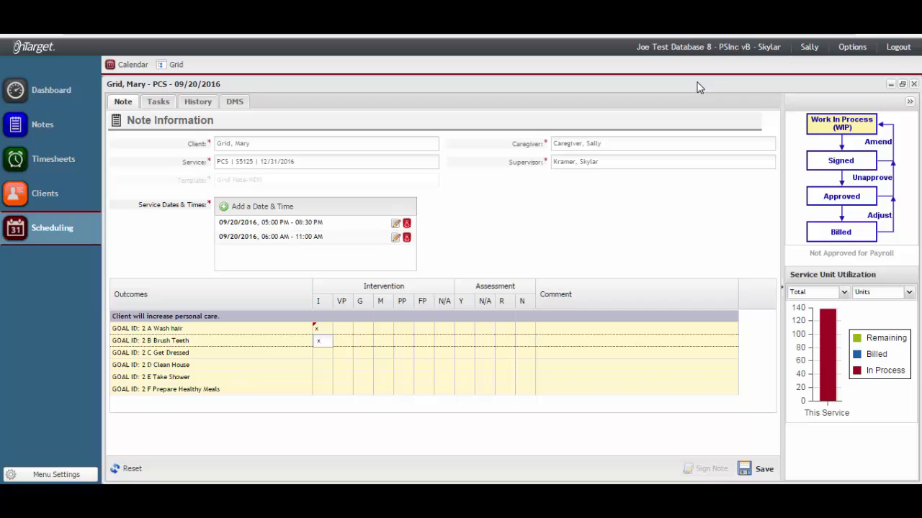
key("Tab")
type("x")
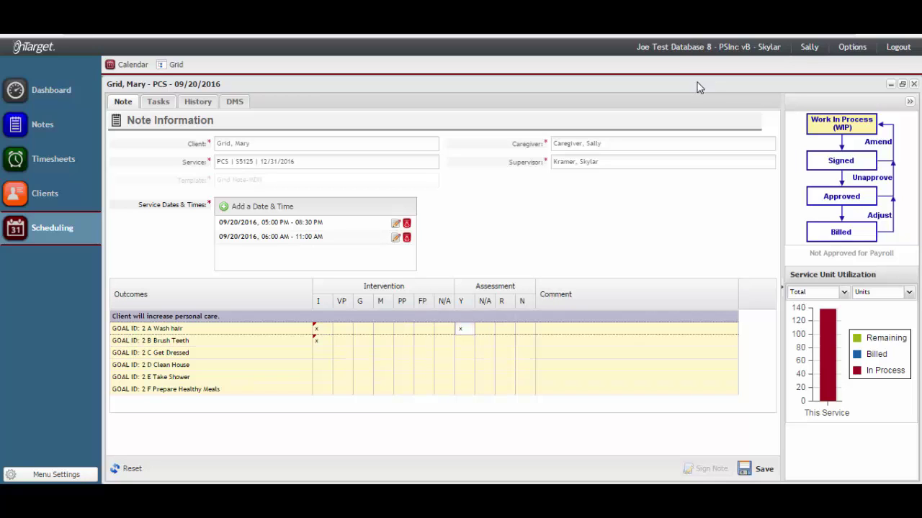
key("Return")
type("x")
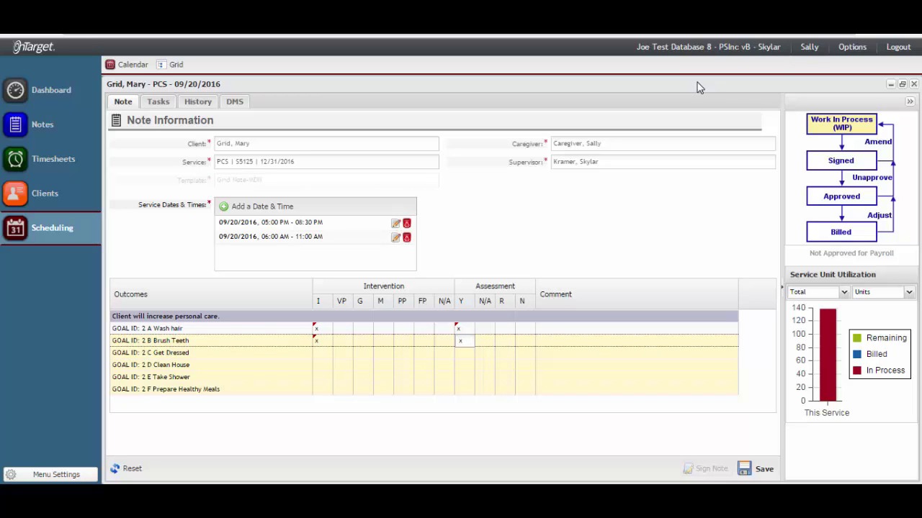
Mark goal 2 C Get Dressed with x under both N/A columns and add the comment "Not worked today".
key("Return")
type("x")
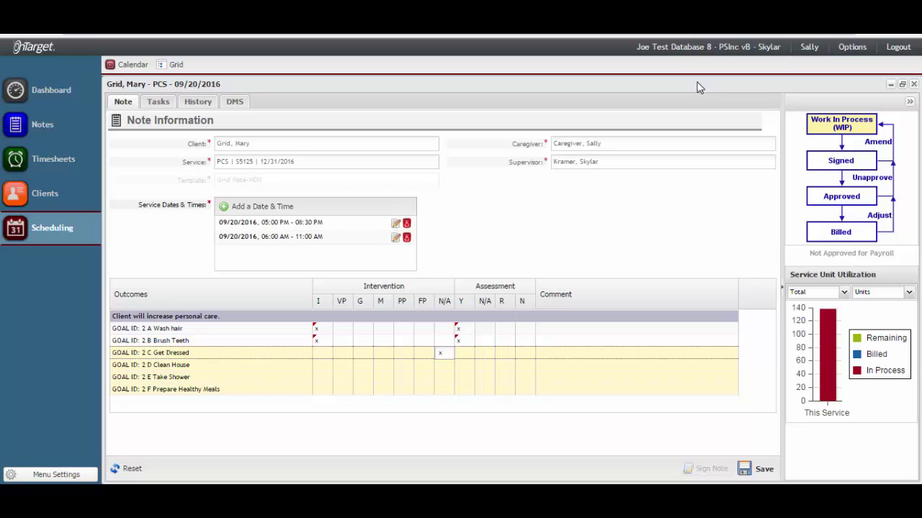
key("Tab")
type("x")
key("Tab")
type("Not worke")
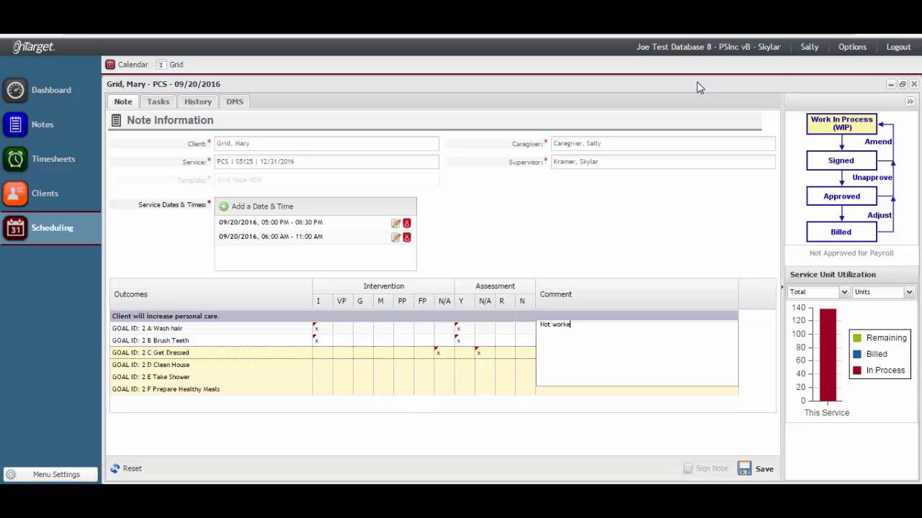
type("d today")
key("Tab")
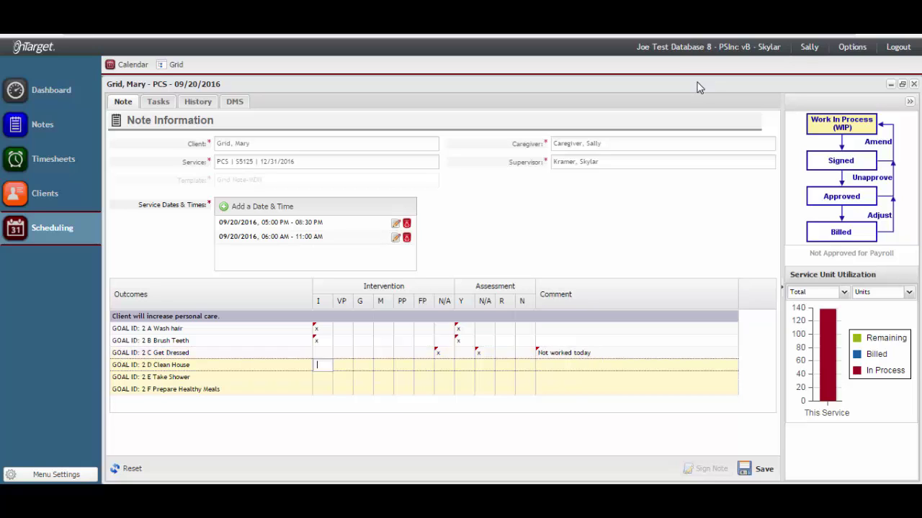
Enter x under intervention M and x under assessment Y for goal 2 D Clean House.
key("Tab")
key("Tab")
key("Tab")
type("x")
key("Return")
key("Tab")
key("Tab")
key("Tab")
key("Tab")
type("x")
key("Return")
Enter 4 under VP and x under Y for goal 2 E Take Shower.
key("Tab")
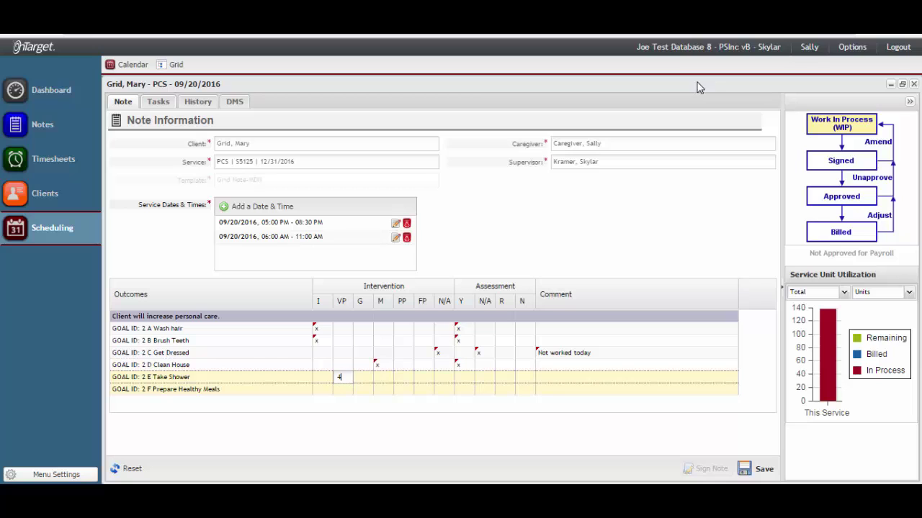
type("4")
key("Tab")
key("Tab")
key("Tab")
key("Tab")
key("Tab")
key("Tab")
type("x")
key("Return")
Enter x under intervention I and x under assessment Y for goal 2 F Prepare Healthy Meals.
type("x")
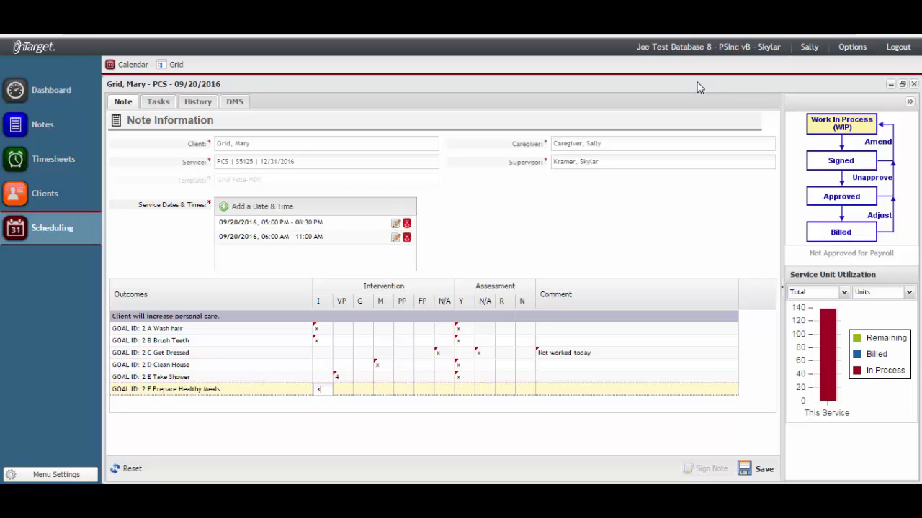
key("Tab")
key("Tab")
key("Tab")
key("Tab")
key("Tab")
key("Tab")
key("Tab")
type("x")
key("Return")
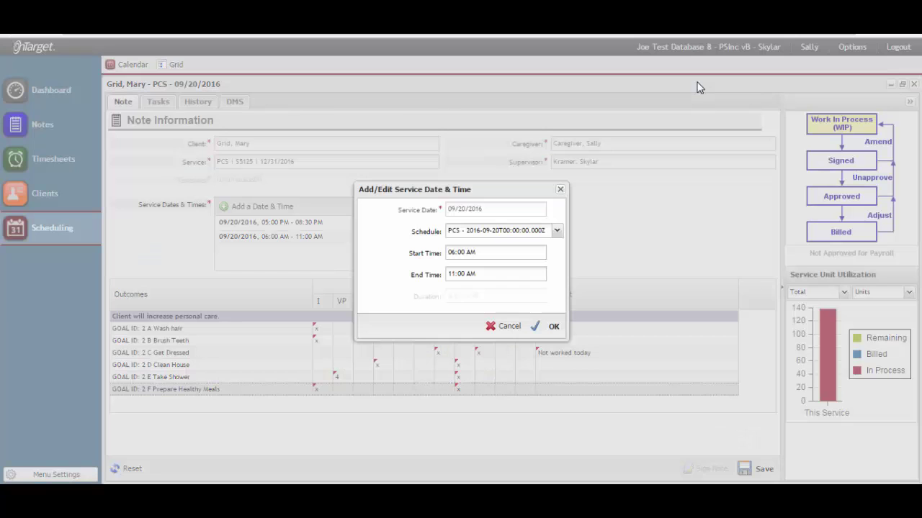
Change the morning service time on 09/20/2016 to start at 06:15 AM and end at 11:15 AM, and save the note.
key("Tab")
type("06:15")
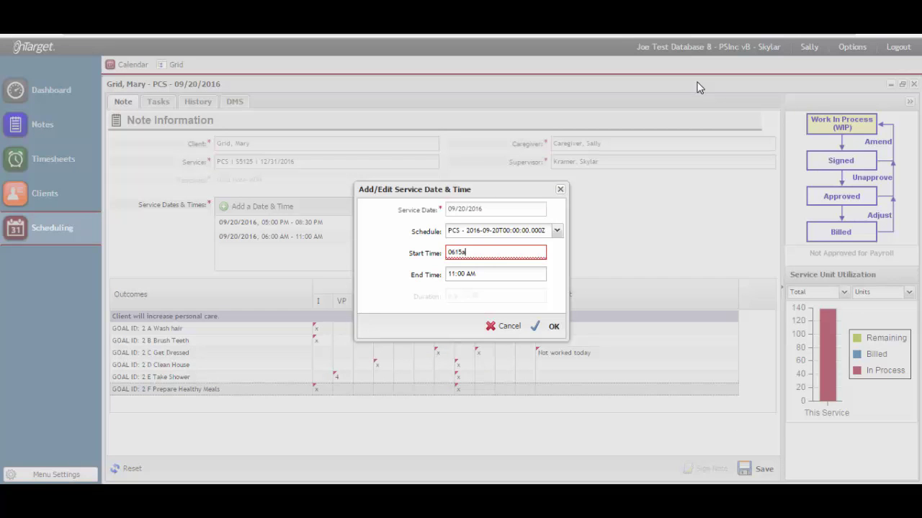
key("Tab")
type("11:15")
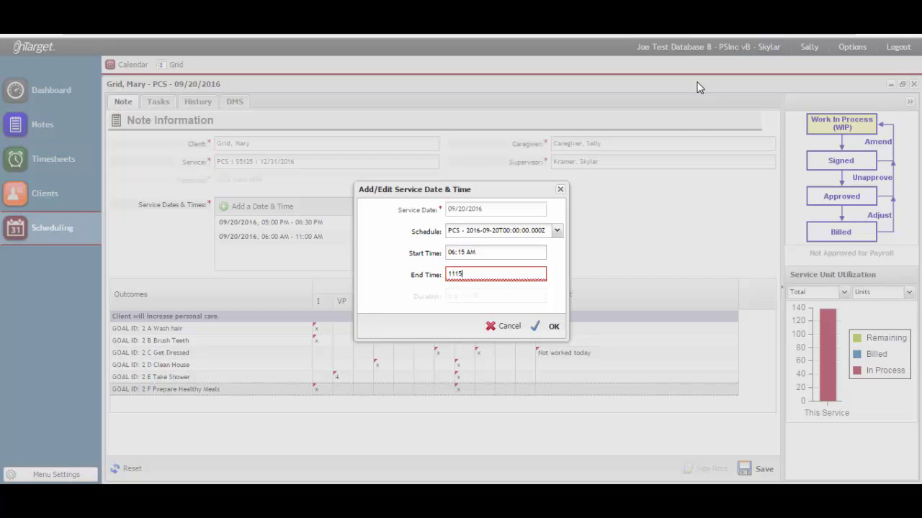
key("Return")
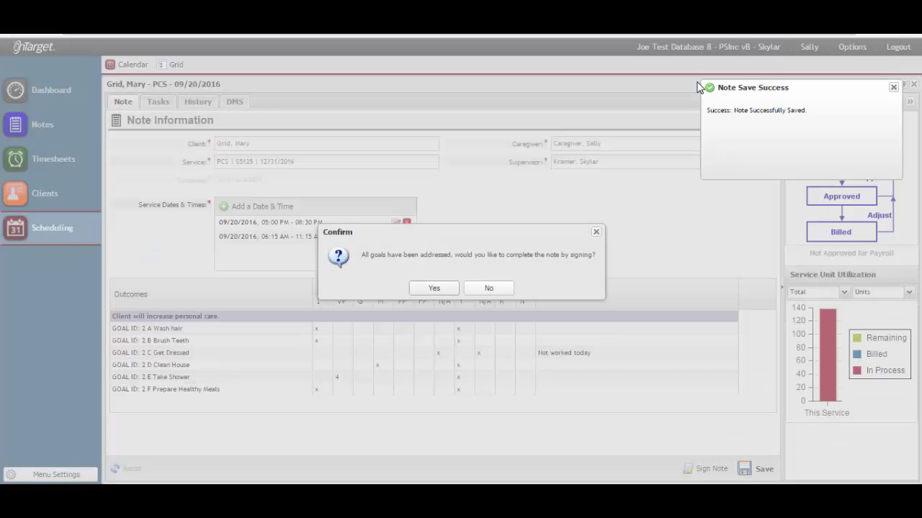
Agree to complete the PCS note by signing and submit the digital signature password.
key("Return")
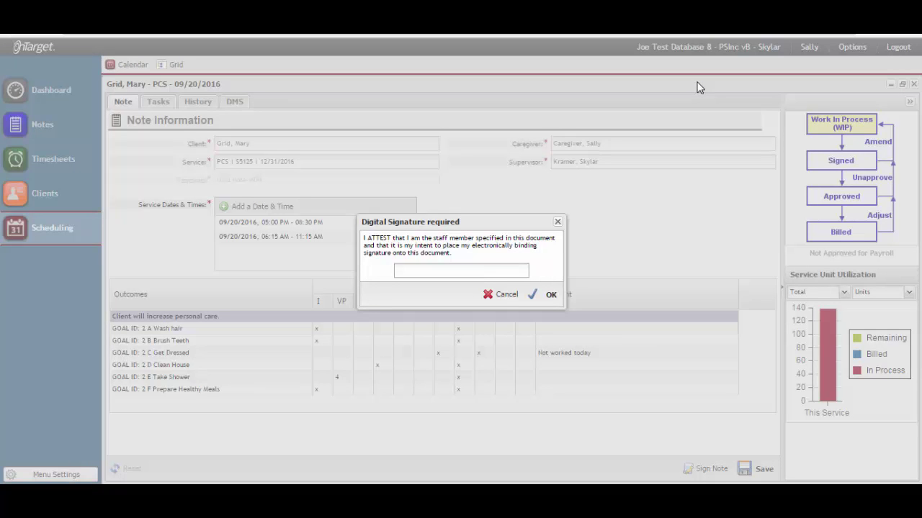
type("••••••••••")
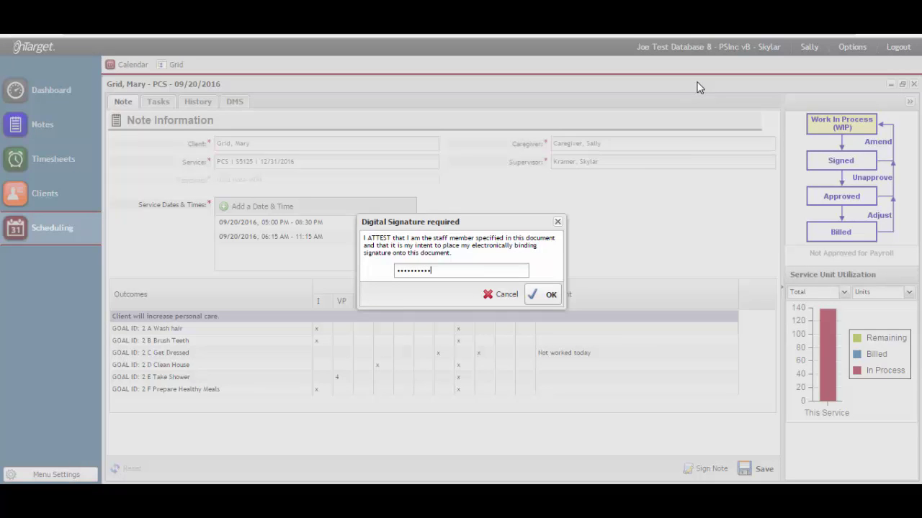
key("Return")
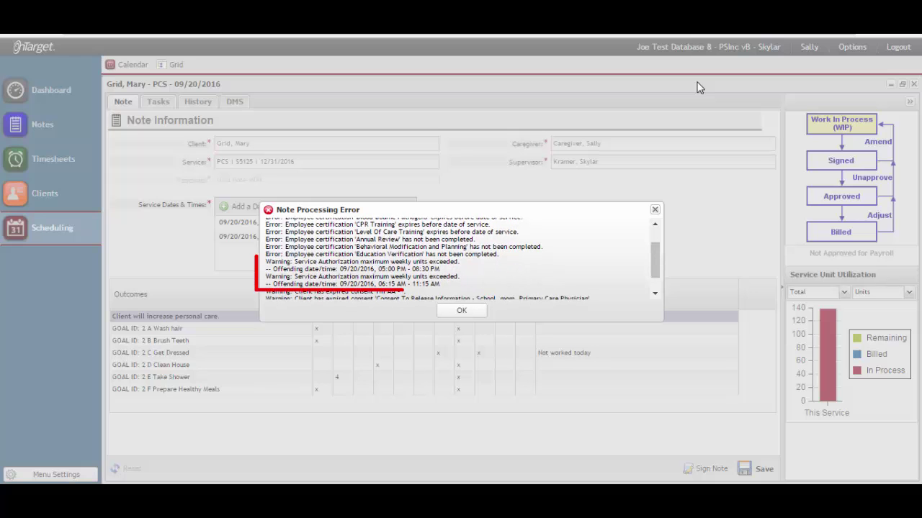
Examine the service authorization weekly units warnings in the PCS note's processing errors, highlighting the relevant text, and dismiss the errors.
key("ctrl+shift+Left")
key("ctrl+shift+Left")
key("ctrl+shift+Left")
key("ctrl+shift+Left")
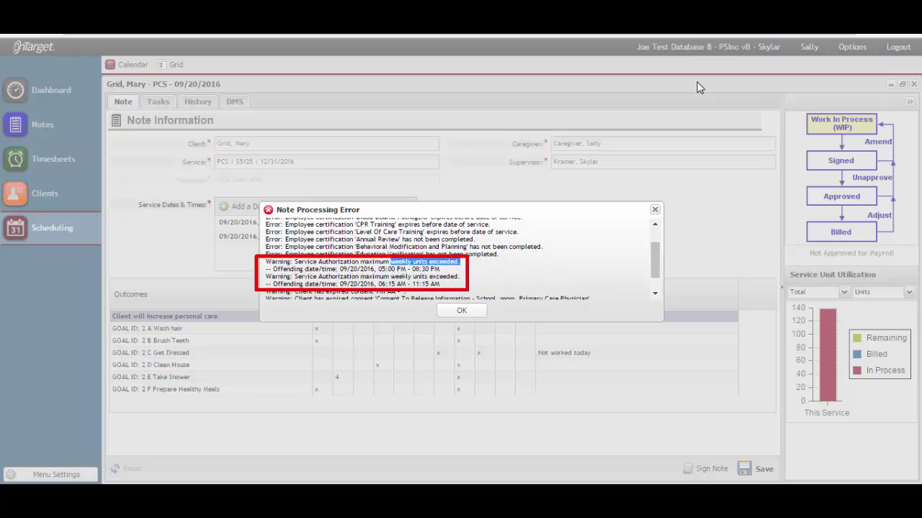
key("shift+Down")
key("shift+Up")
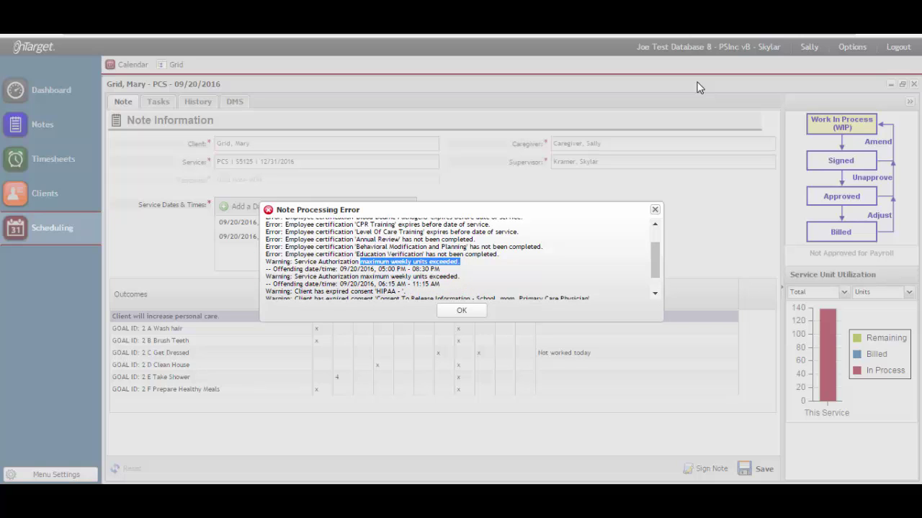
key("Return")
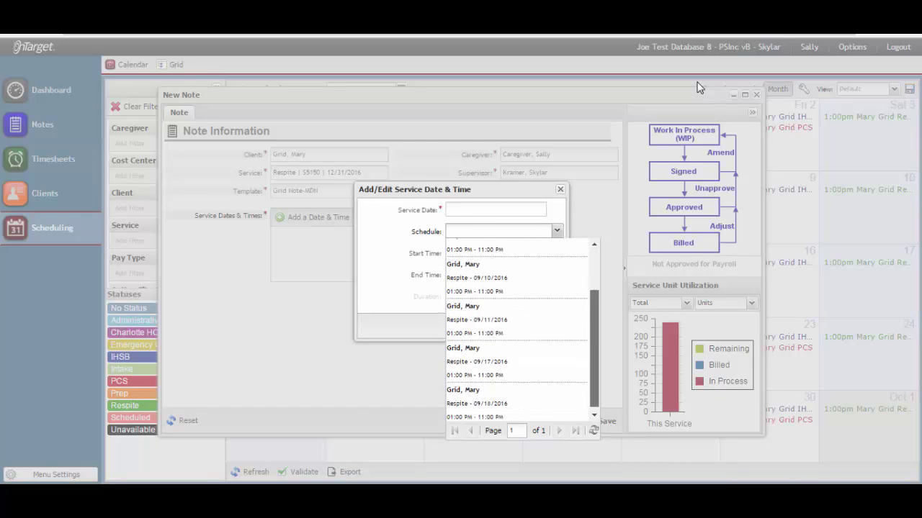
Add the scheduled 09/17/2016 Respite visit, 01:00 PM to 11:00 PM, to the new note and save it.
key("Down")
key("Return")
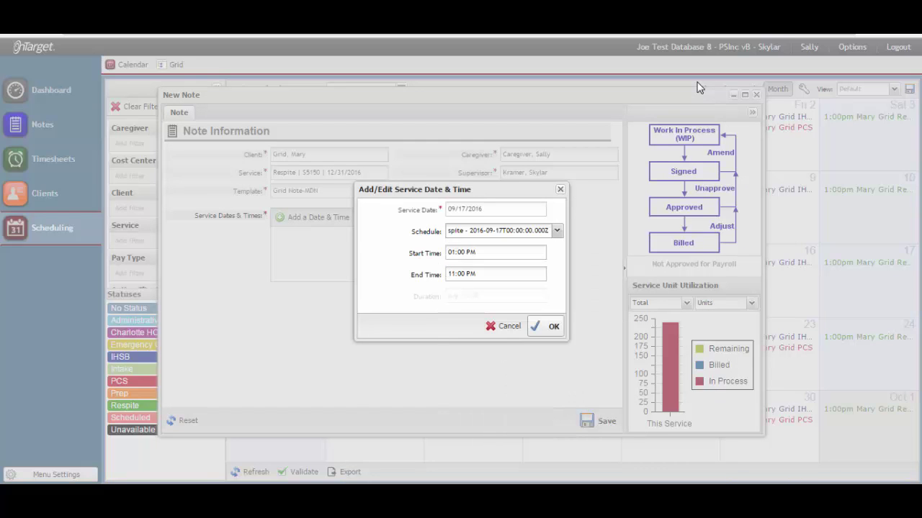
key("Return")
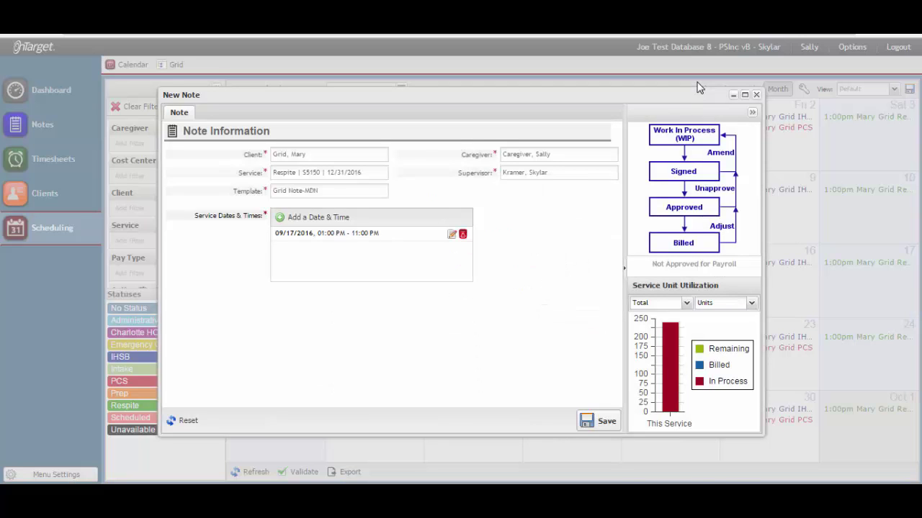
key("Return")
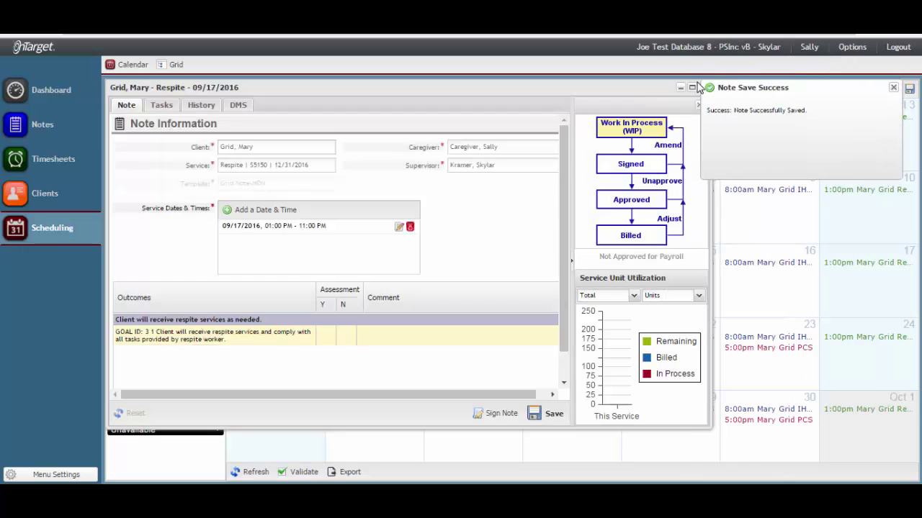
Maximize the Respite note, enter x under Y for goal 3 1, and add the comment "Include all activities for the duration of service.".
left_click(693, 87)
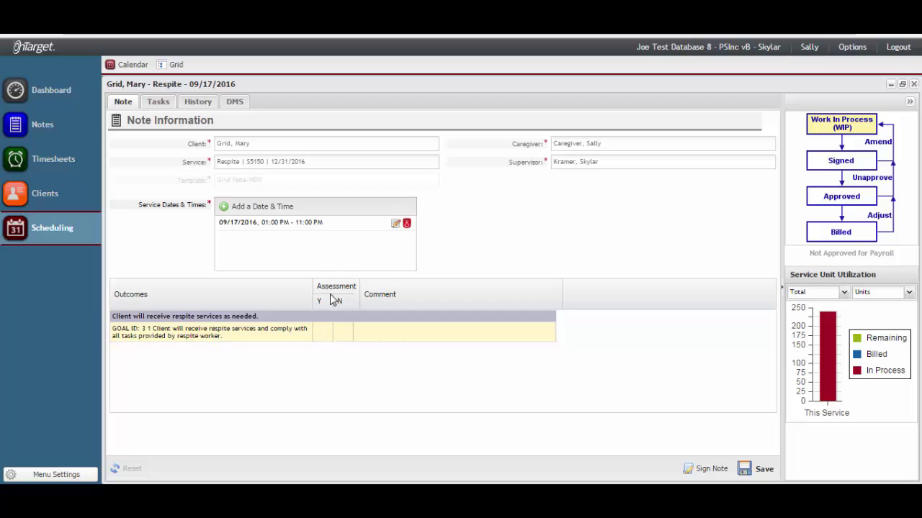
left_click(323, 342)
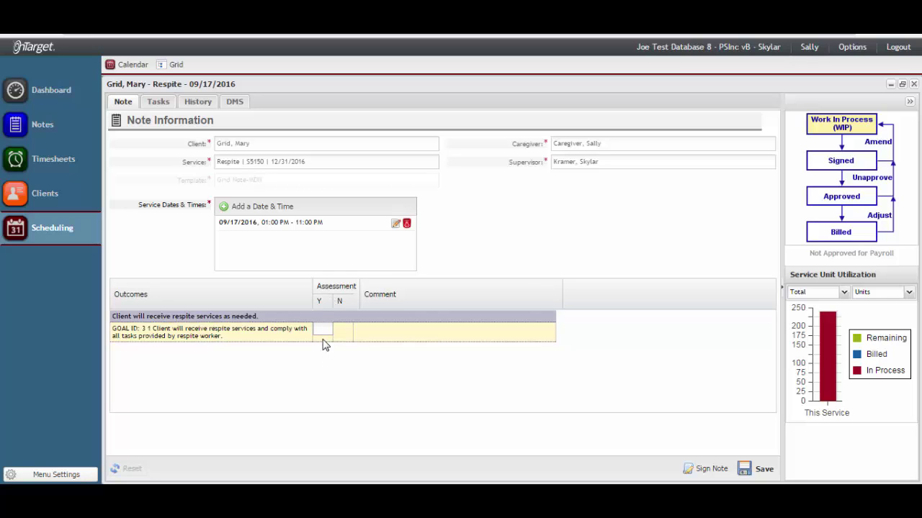
type("x")
left_click(393, 330)
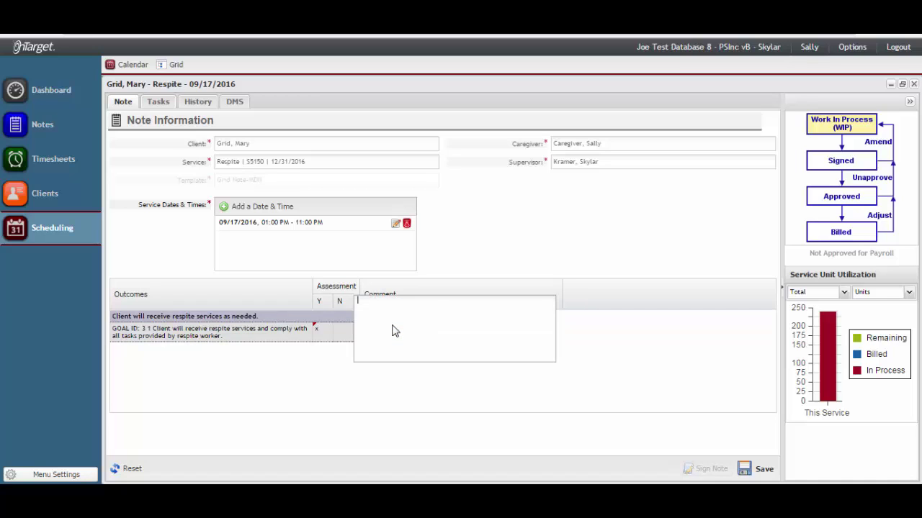
type("Include all activities for the duration of se")
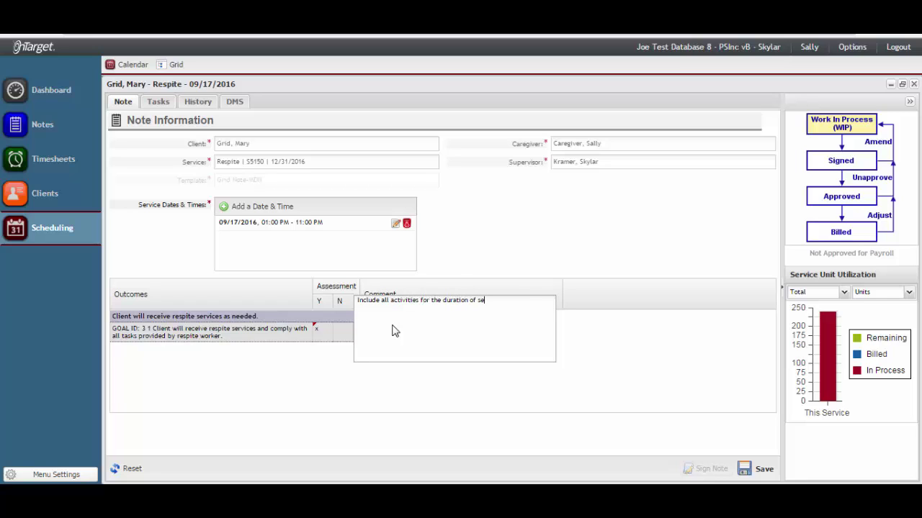
type("rvice.")
left_click(568, 425)
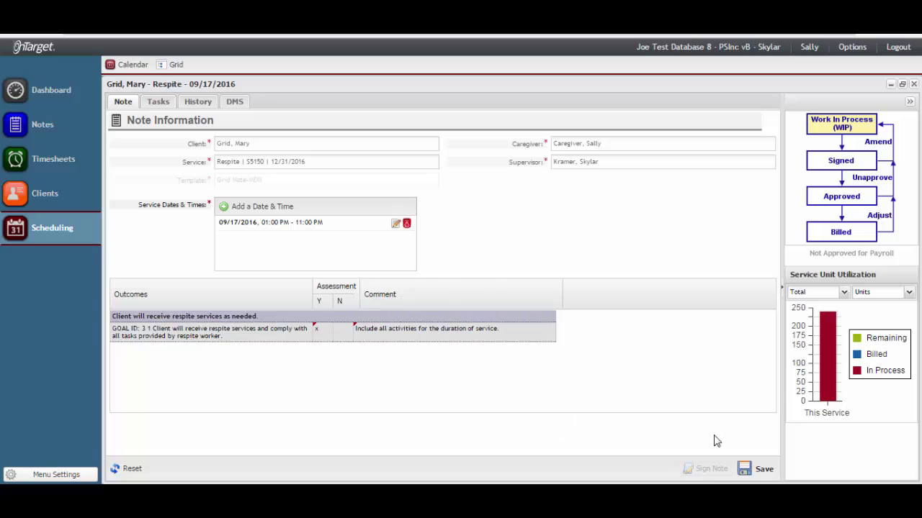
Save the Respite note, agree to complete it by signing, and submit the digital signature password.
left_click(770, 478)
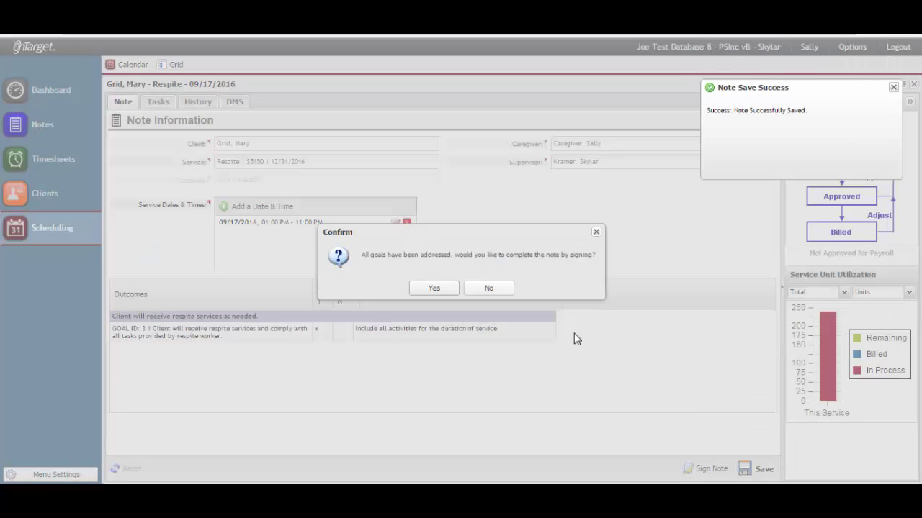
key("Return")
type("•")
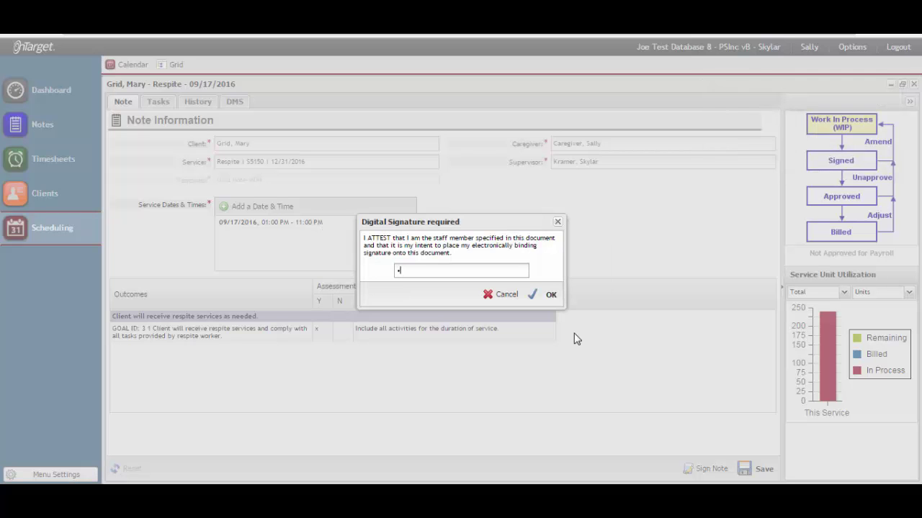
type("•••••••••")
key("Return")
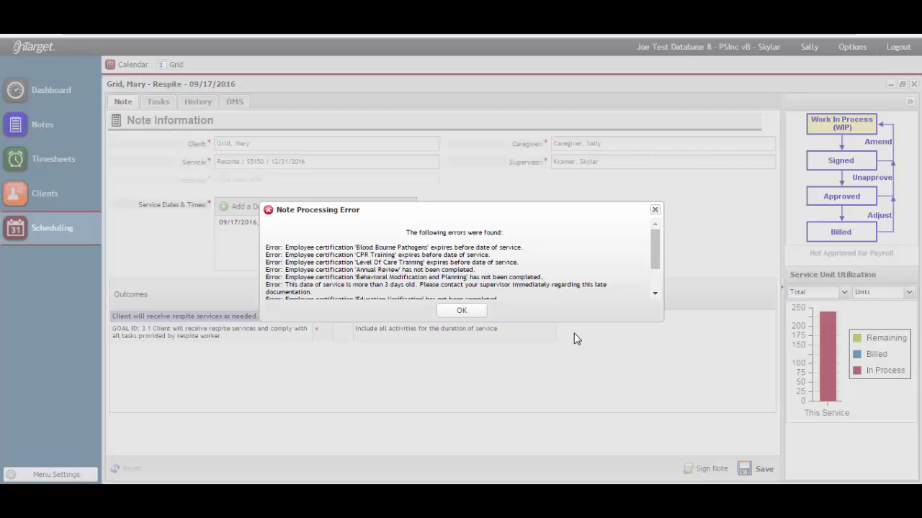
Review the late documentation error in the Respite note's processing errors, dismiss them, and return to the schedule calendar.
scroll(576, 339, "down", 3)
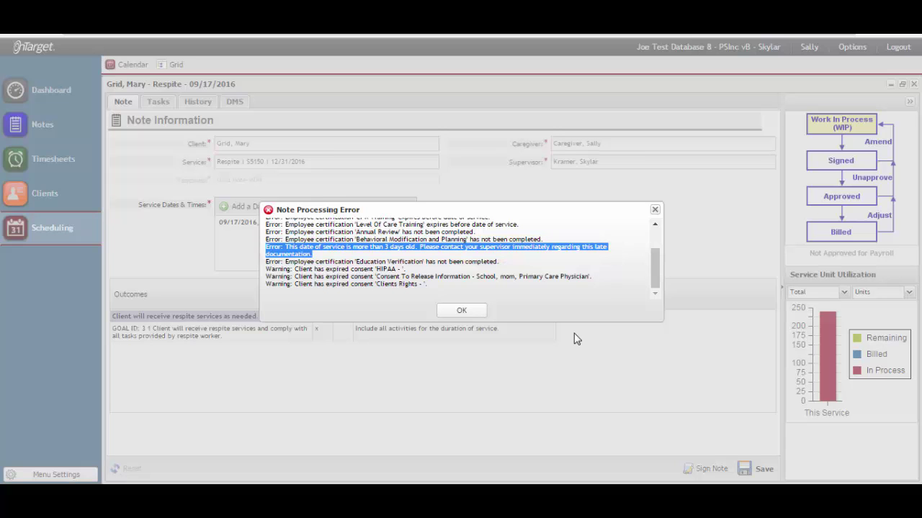
key("Return")
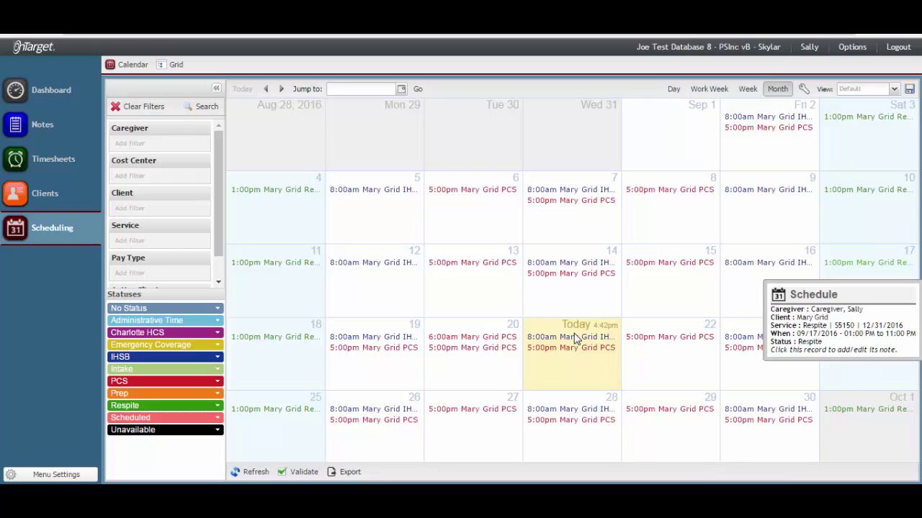
left_click(575, 339)
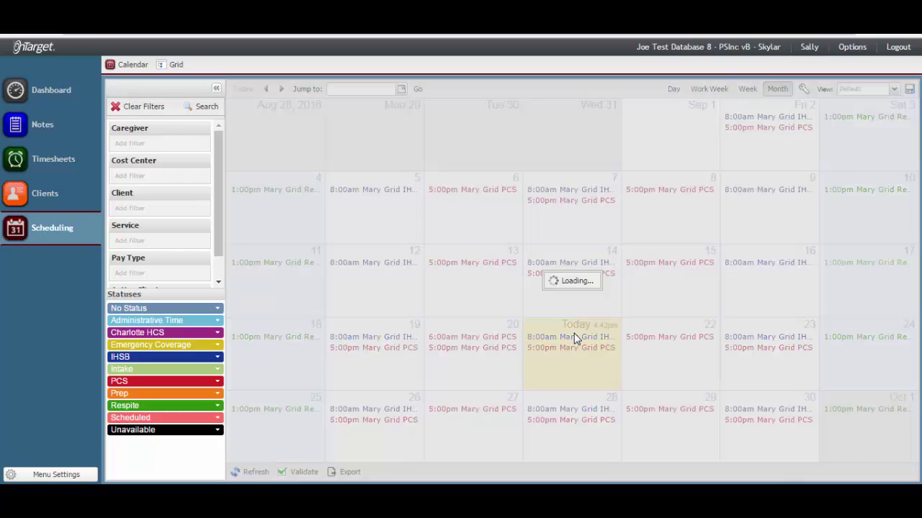